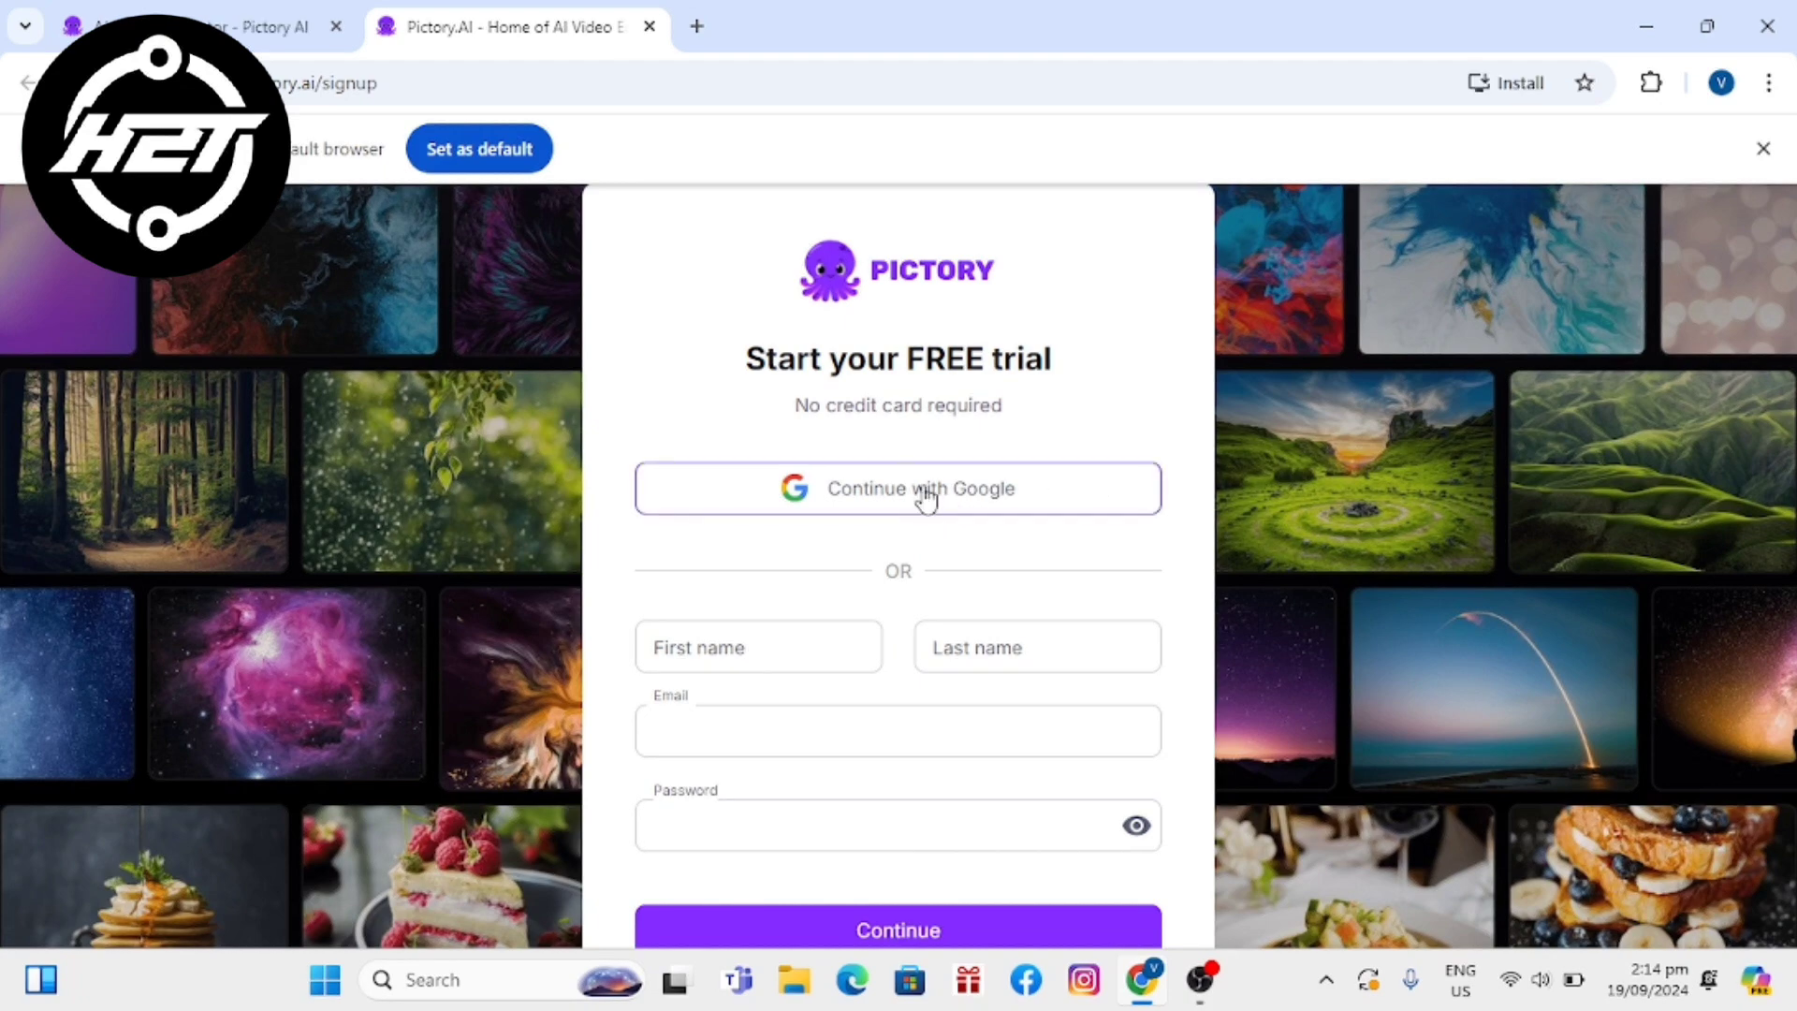
Sign up for the free trial with a Google account and start a new Script to video project.
{"action": "left_click", "coordinate": [892, 492]}
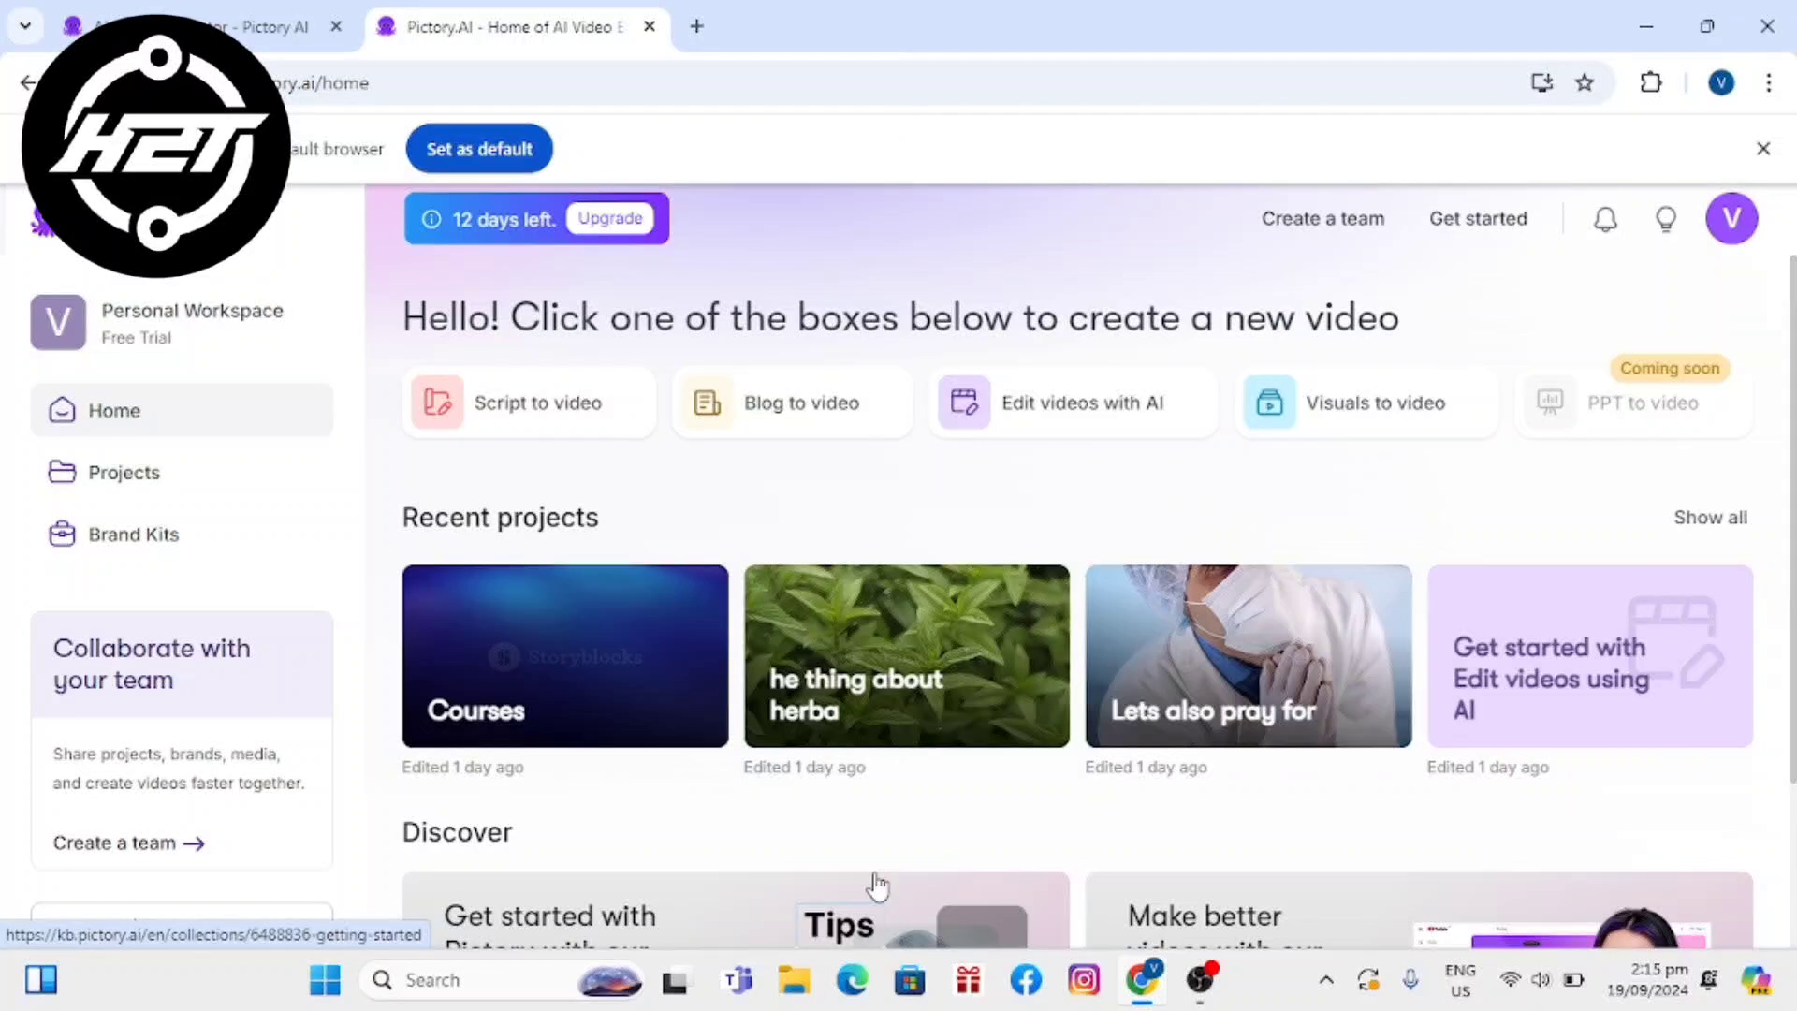
{"action": "mouse_move", "coordinate": [549, 413]}
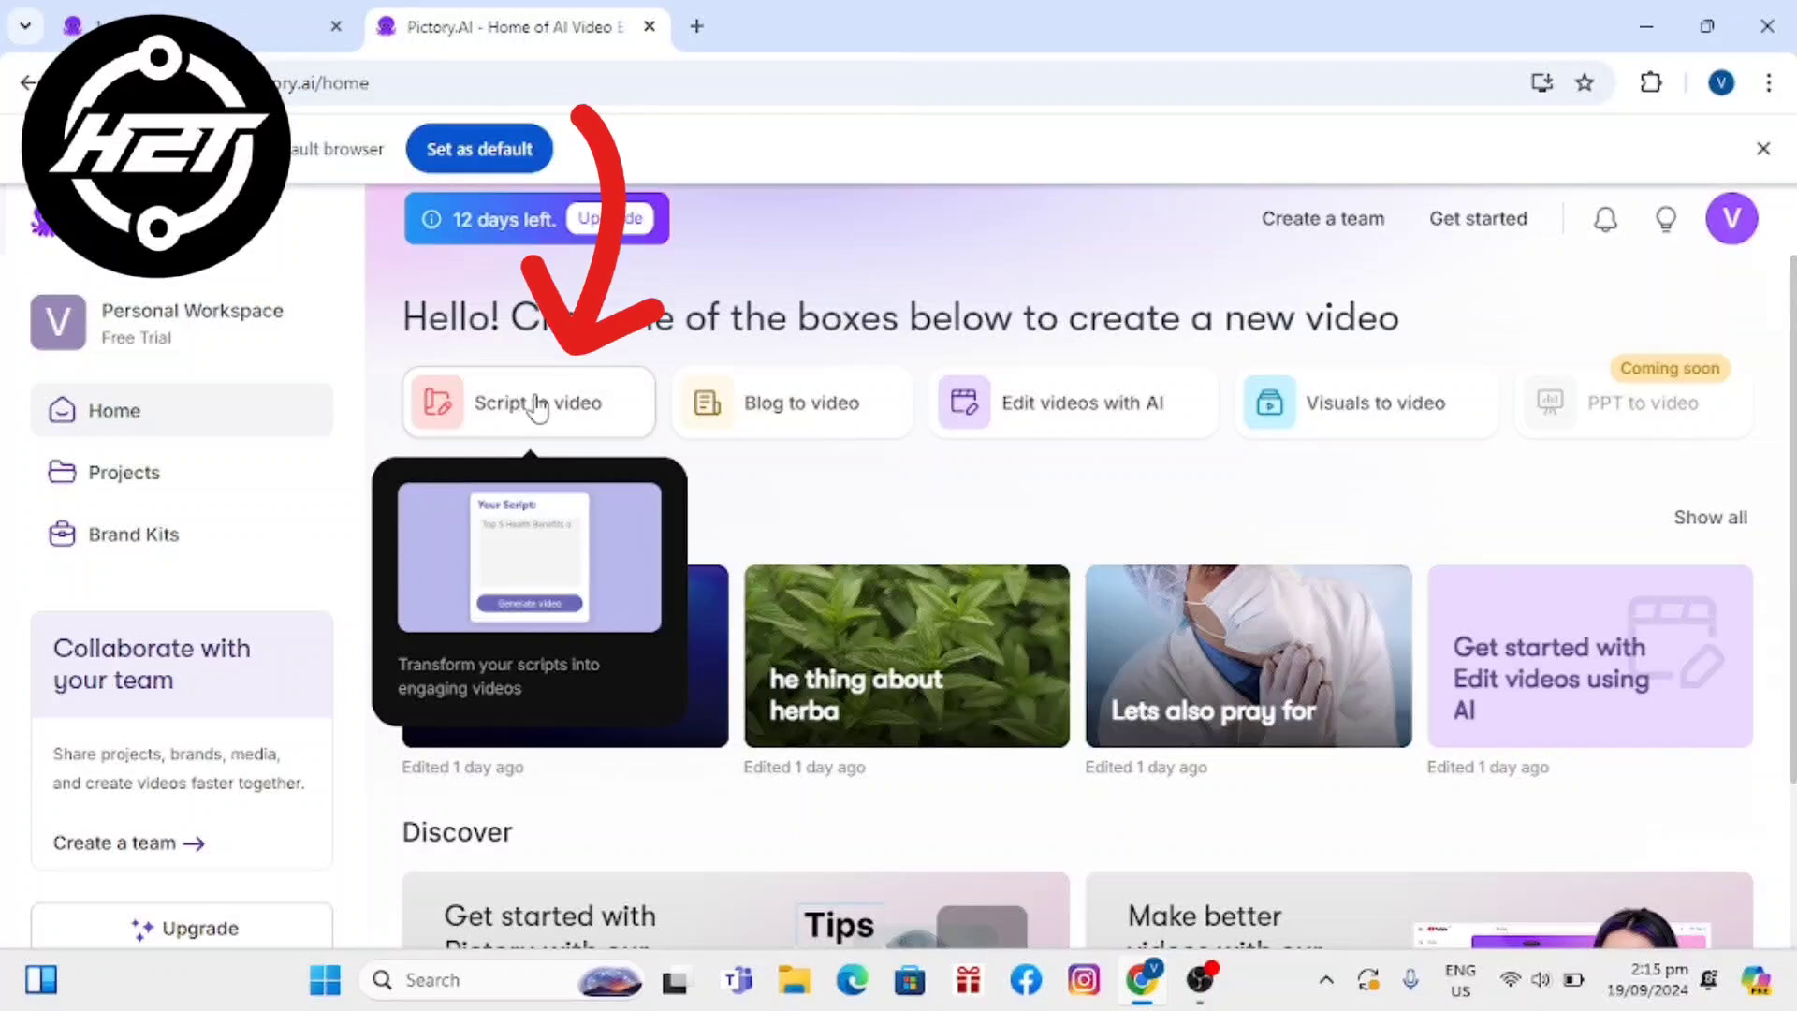
{"action": "left_click", "coordinate": [536, 405]}
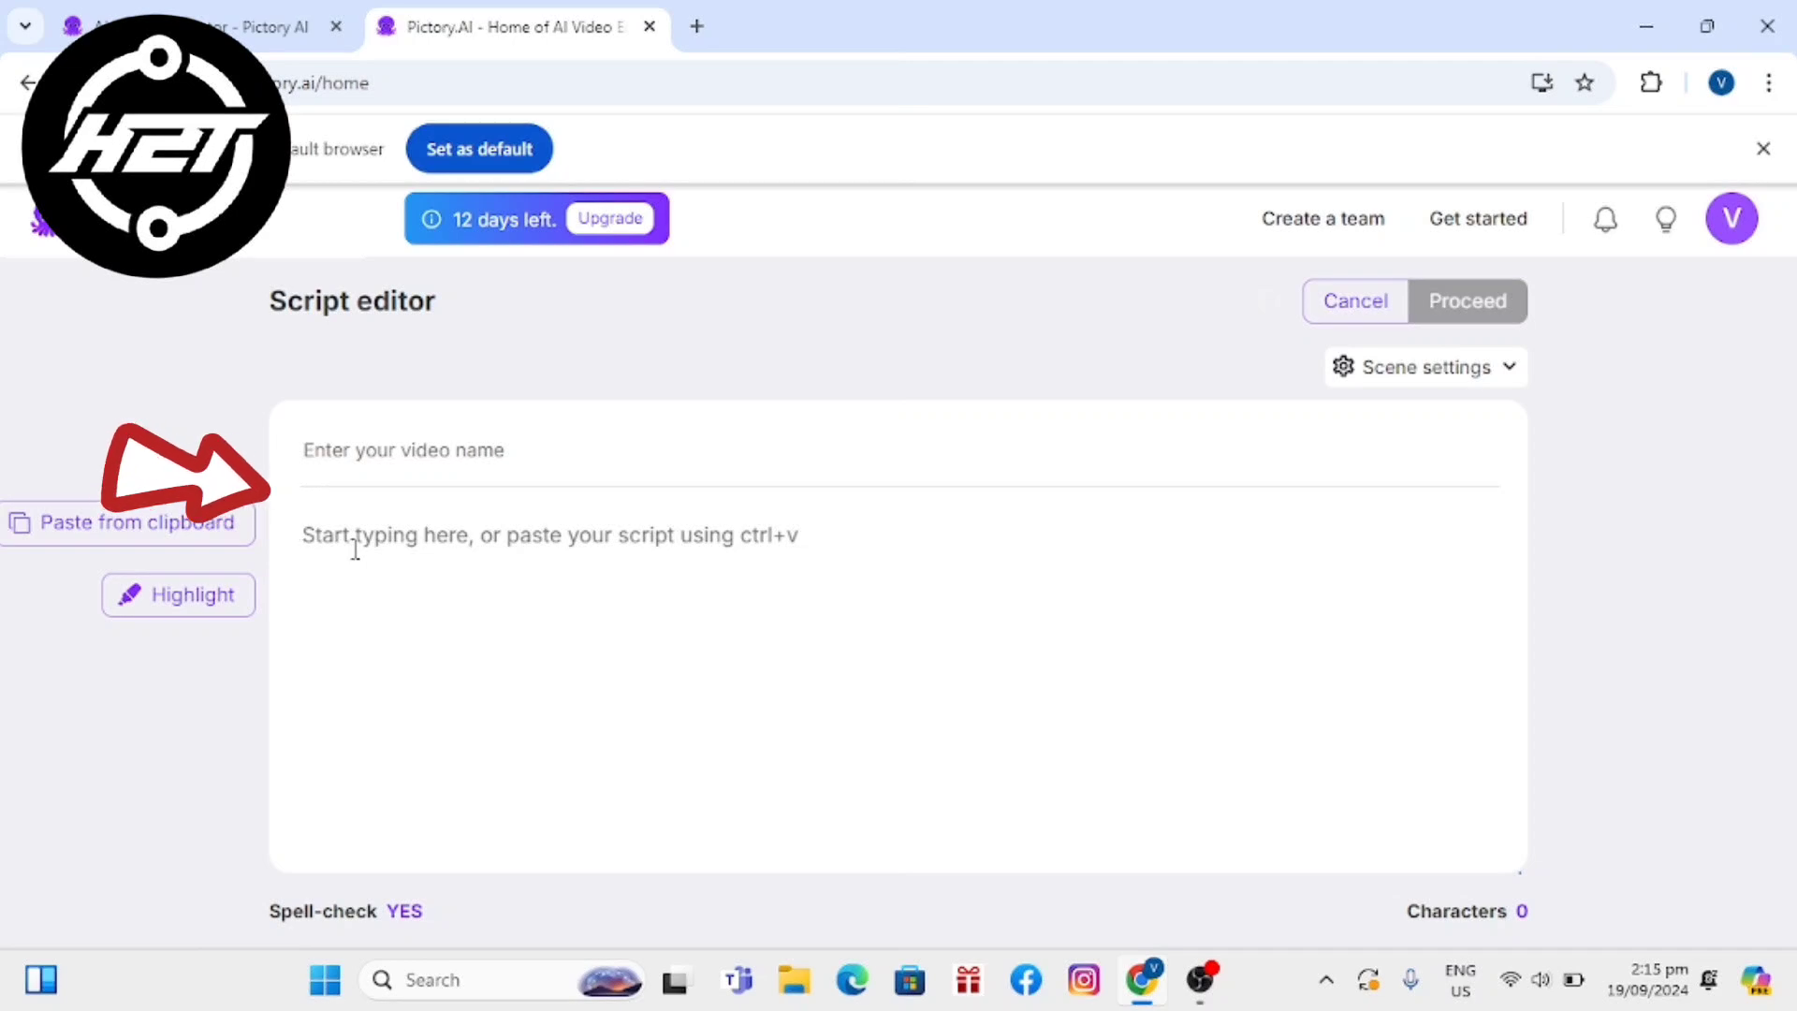
Enter the script "Who is isaac Newton" and name the video Newton.
{"action": "left_click", "coordinate": [383, 535]}
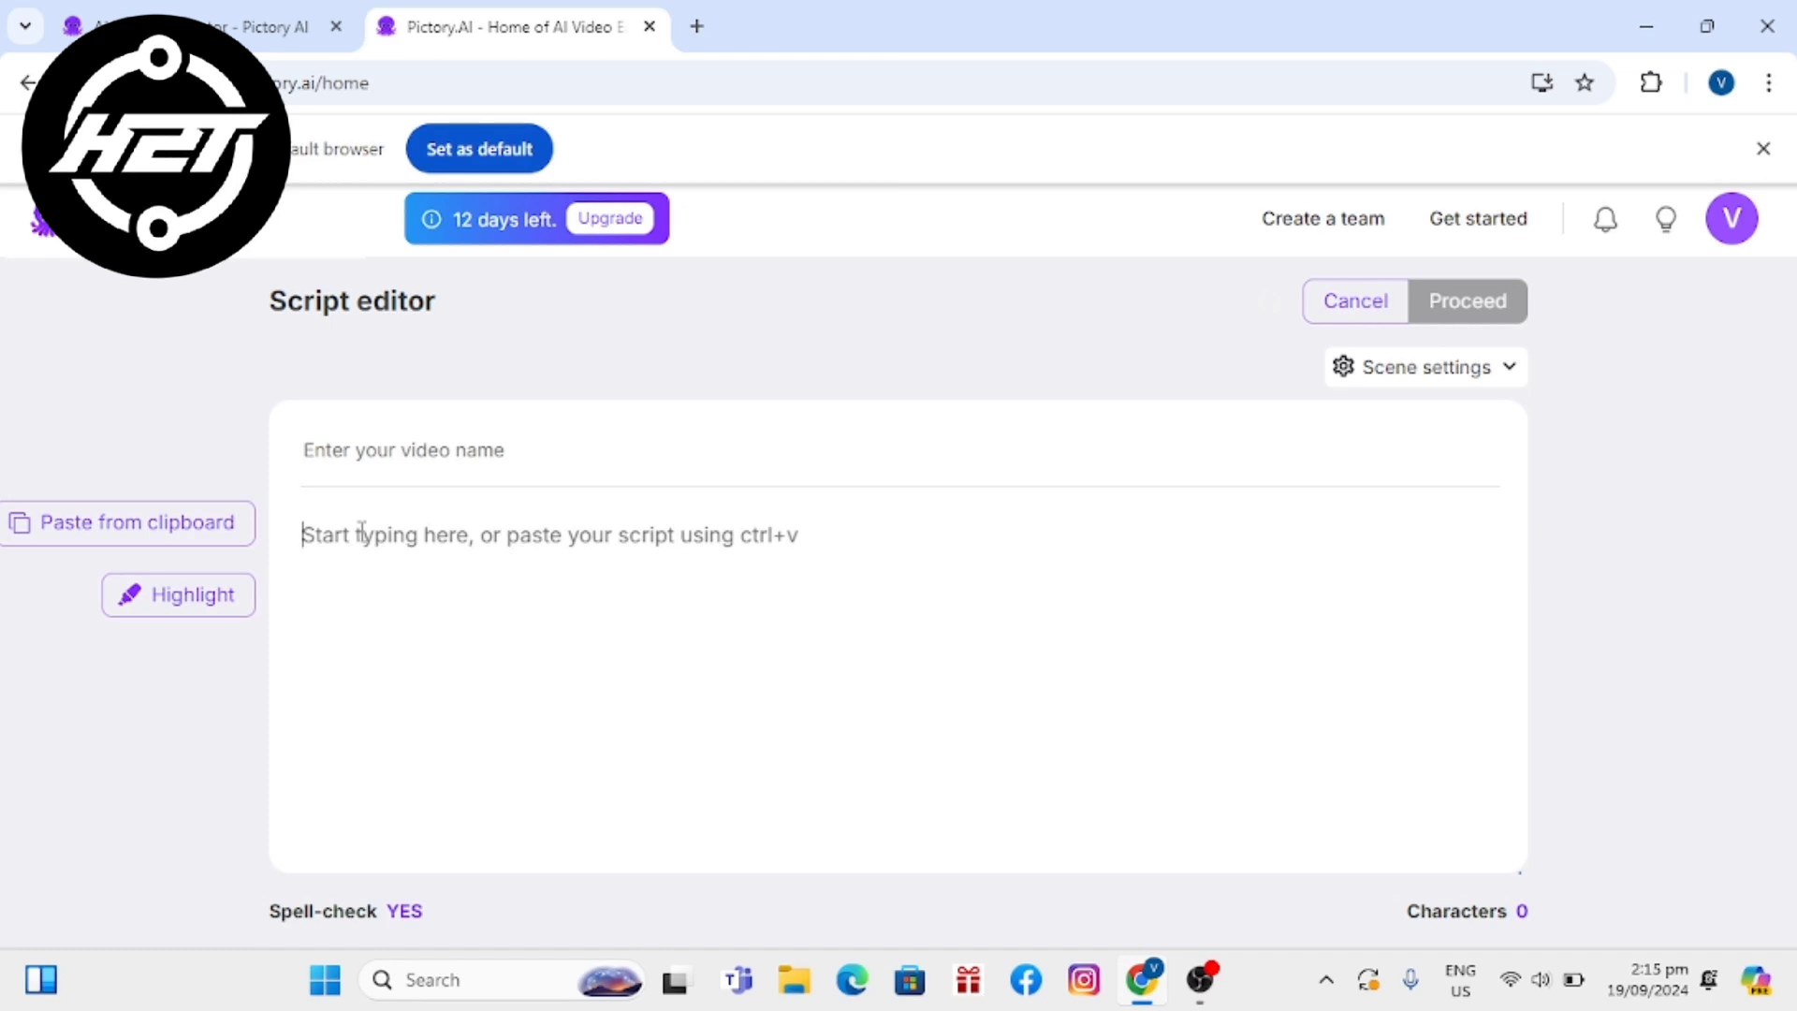
{"action": "type", "text": "Who"}
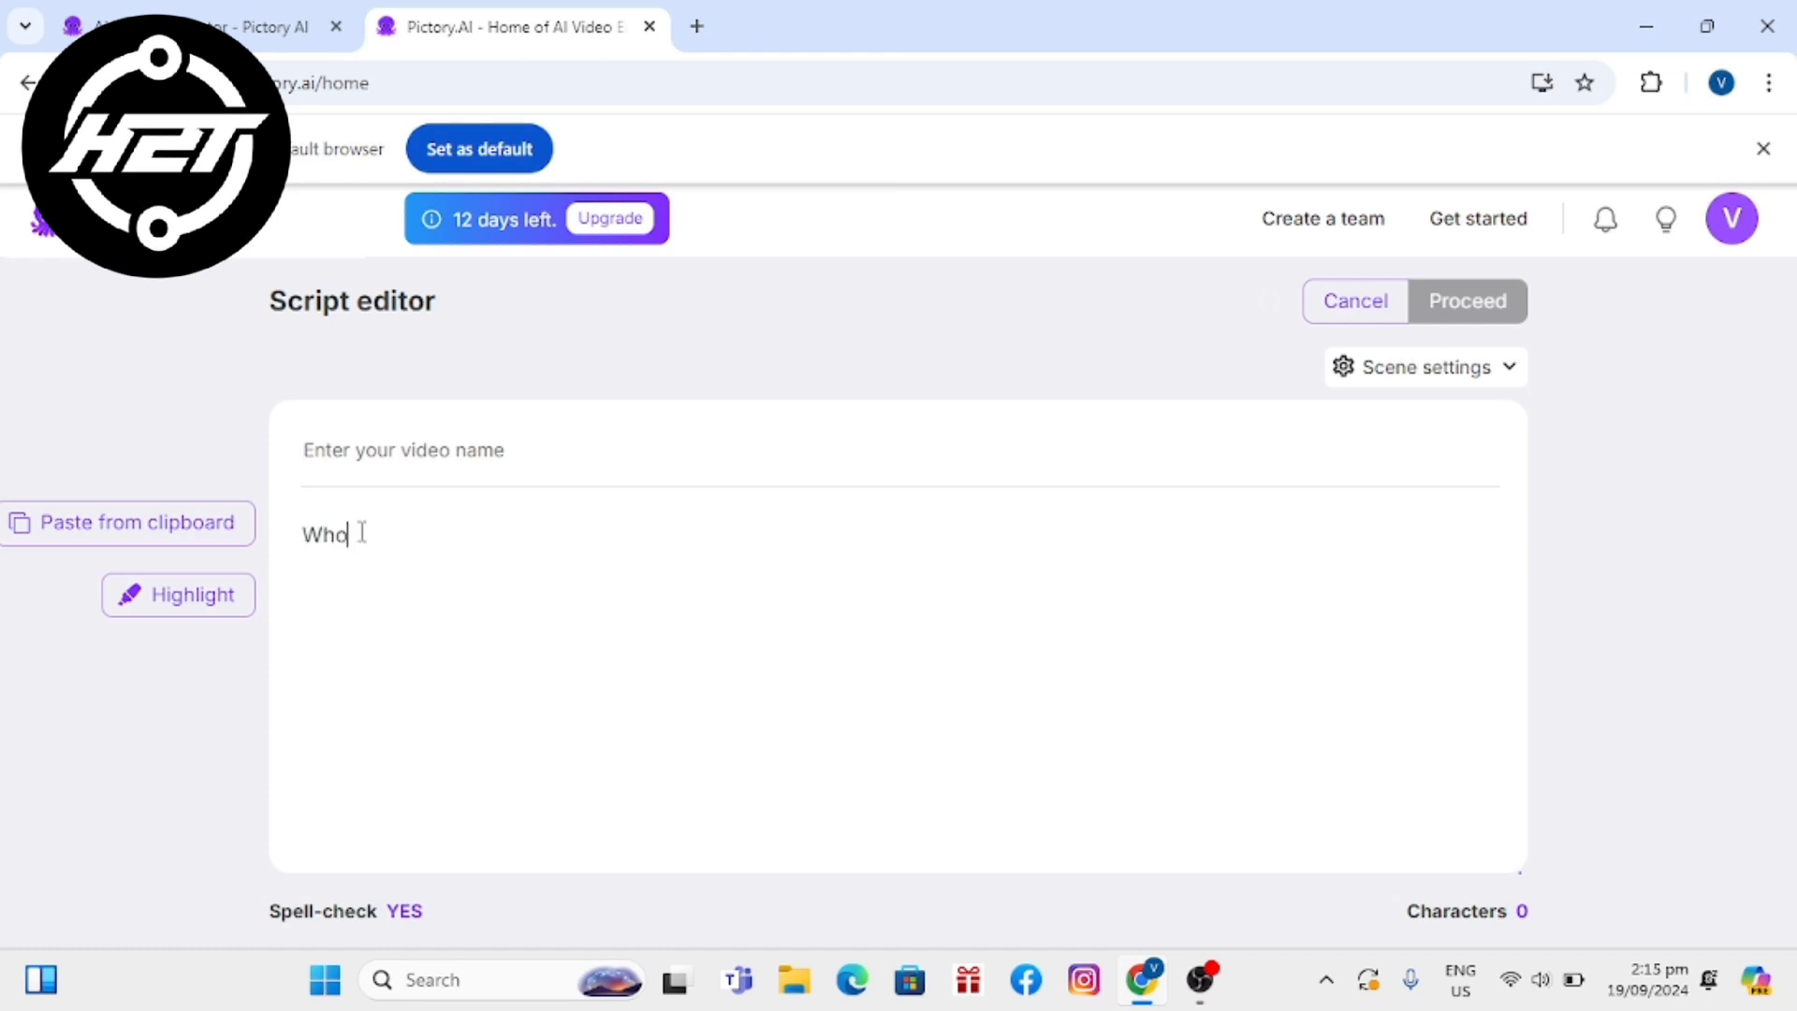
{"action": "type", "text": " is isaac Newto"}
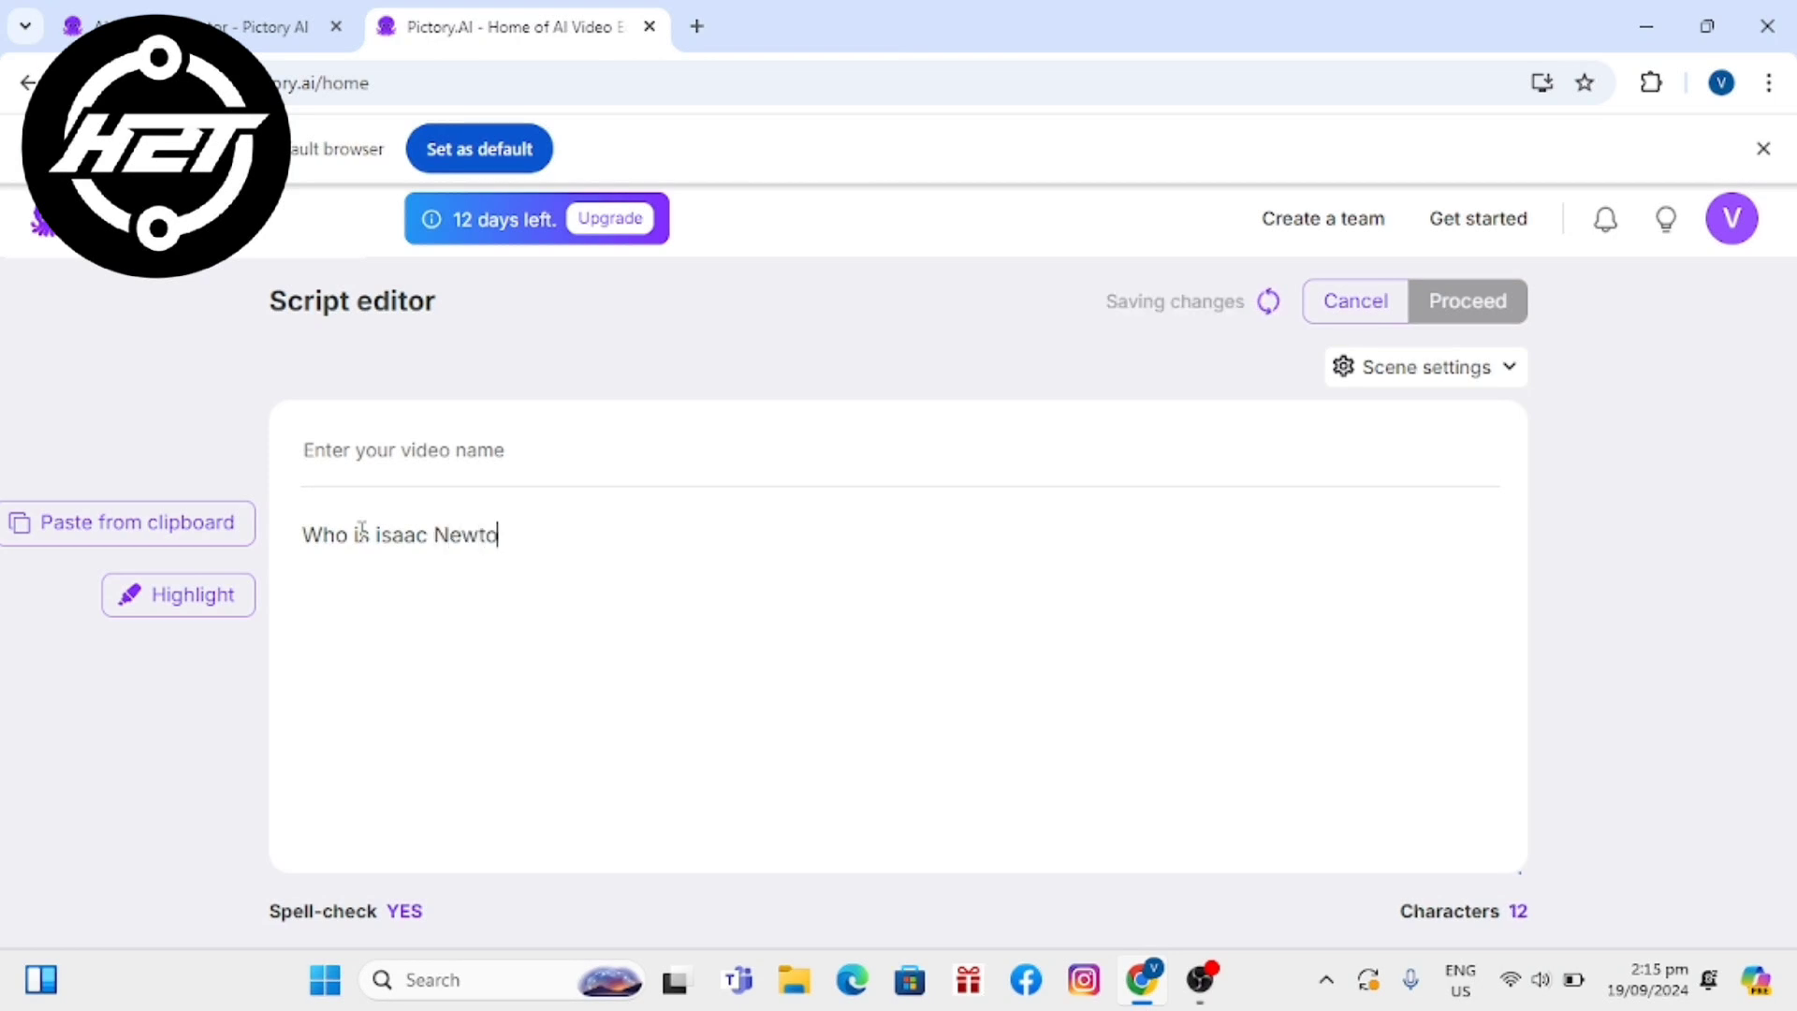
{"action": "type", "text": "n"}
{"action": "left_click", "coordinate": [396, 439]}
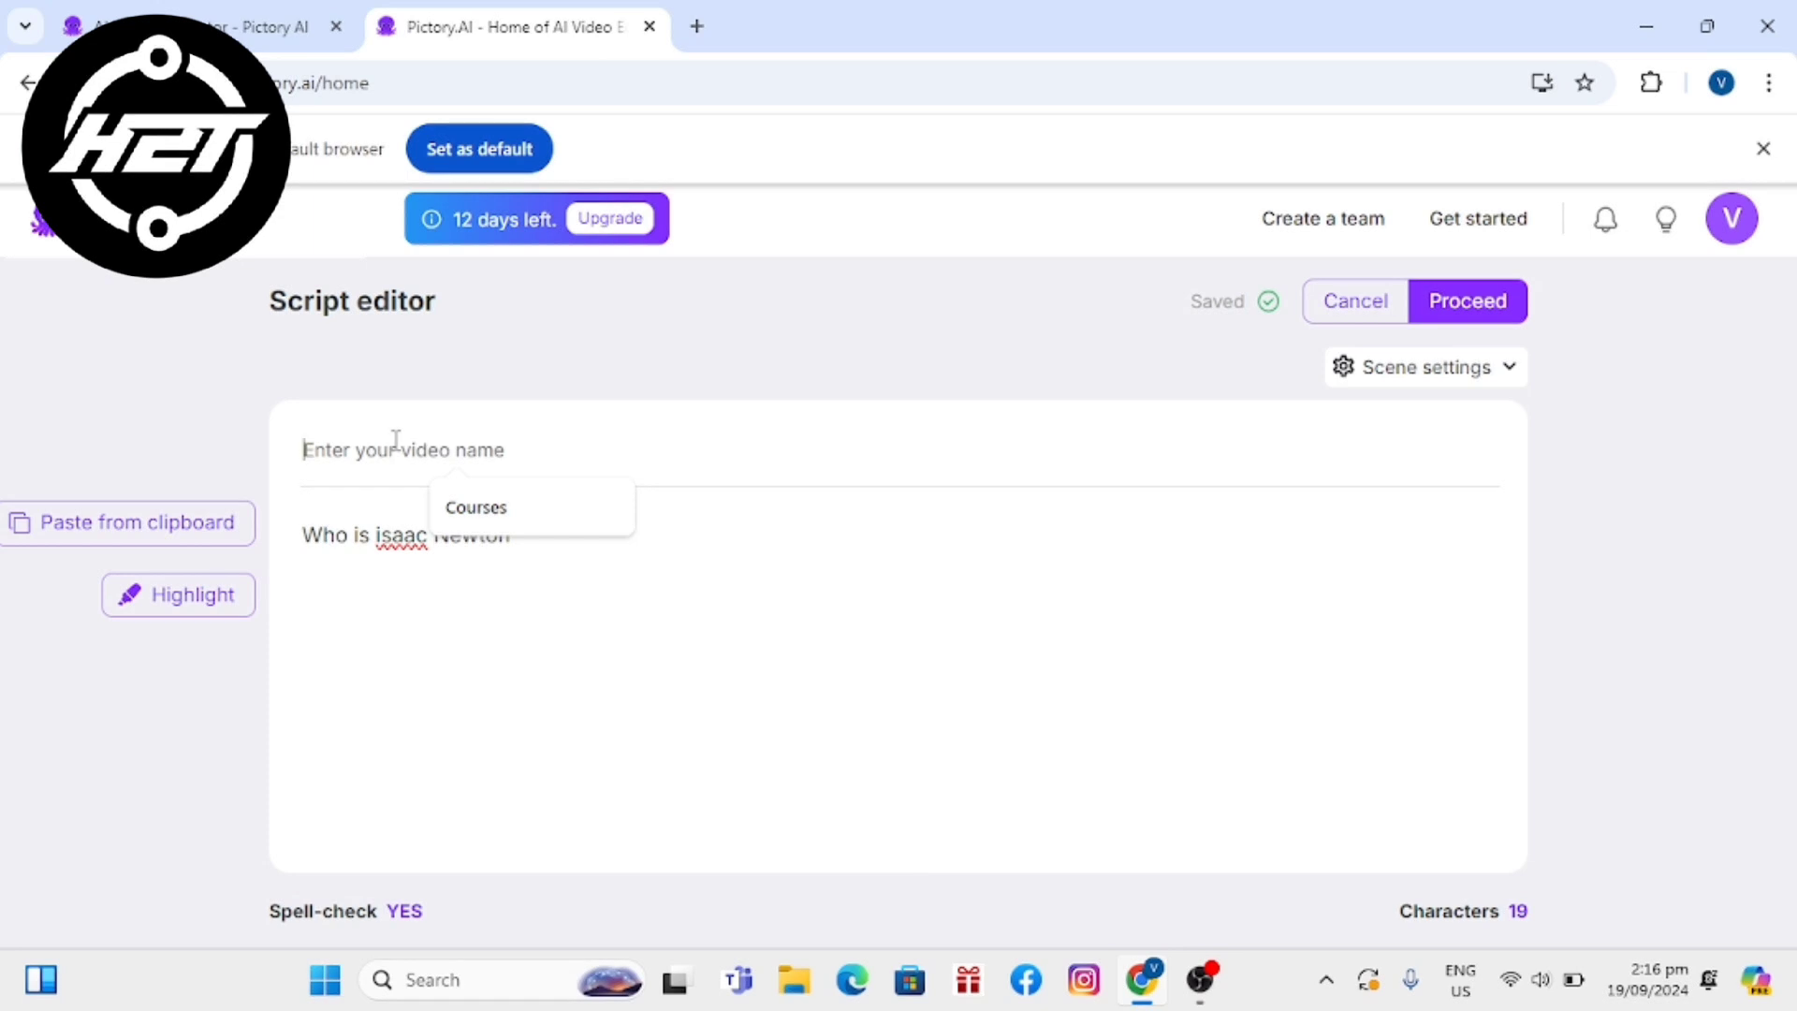
{"action": "type", "text": "Newton"}
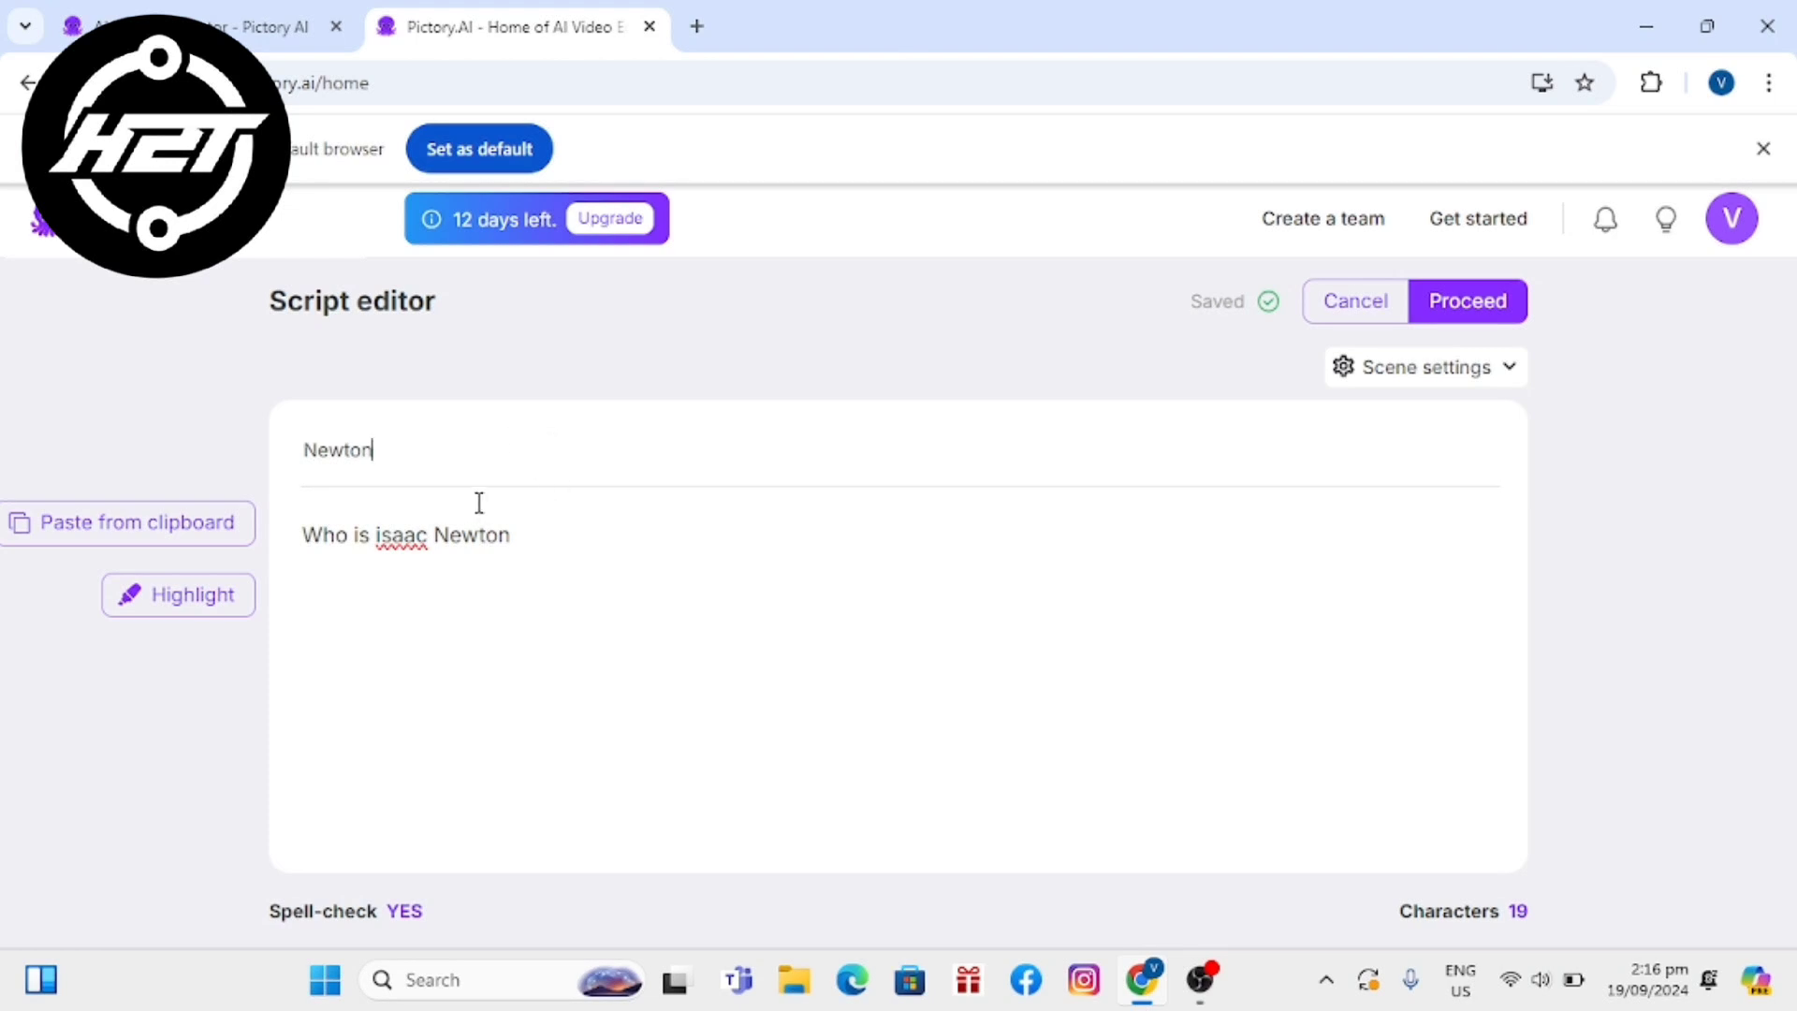
Capitalize the first letter of "Isaac" in the script and proceed to the storyboard.
{"action": "left_click", "coordinate": [387, 528]}
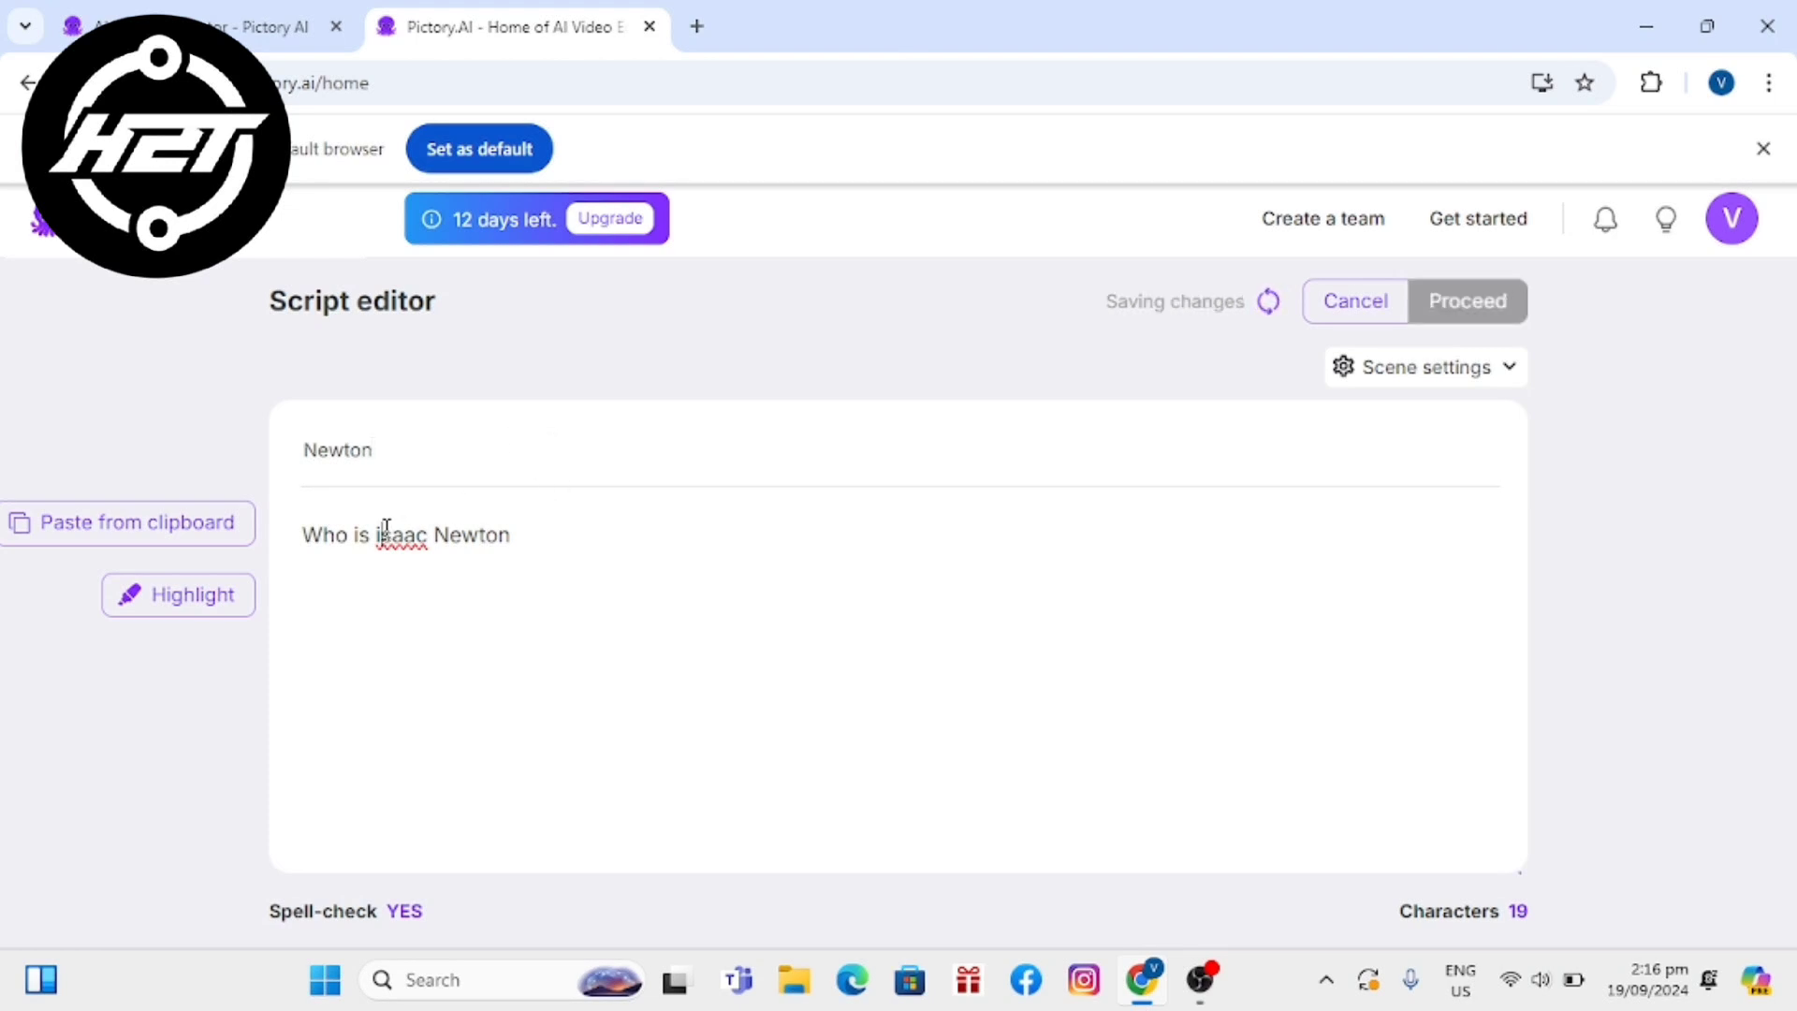
{"action": "key", "text": "BackSpace"}
{"action": "type", "text": "I"}
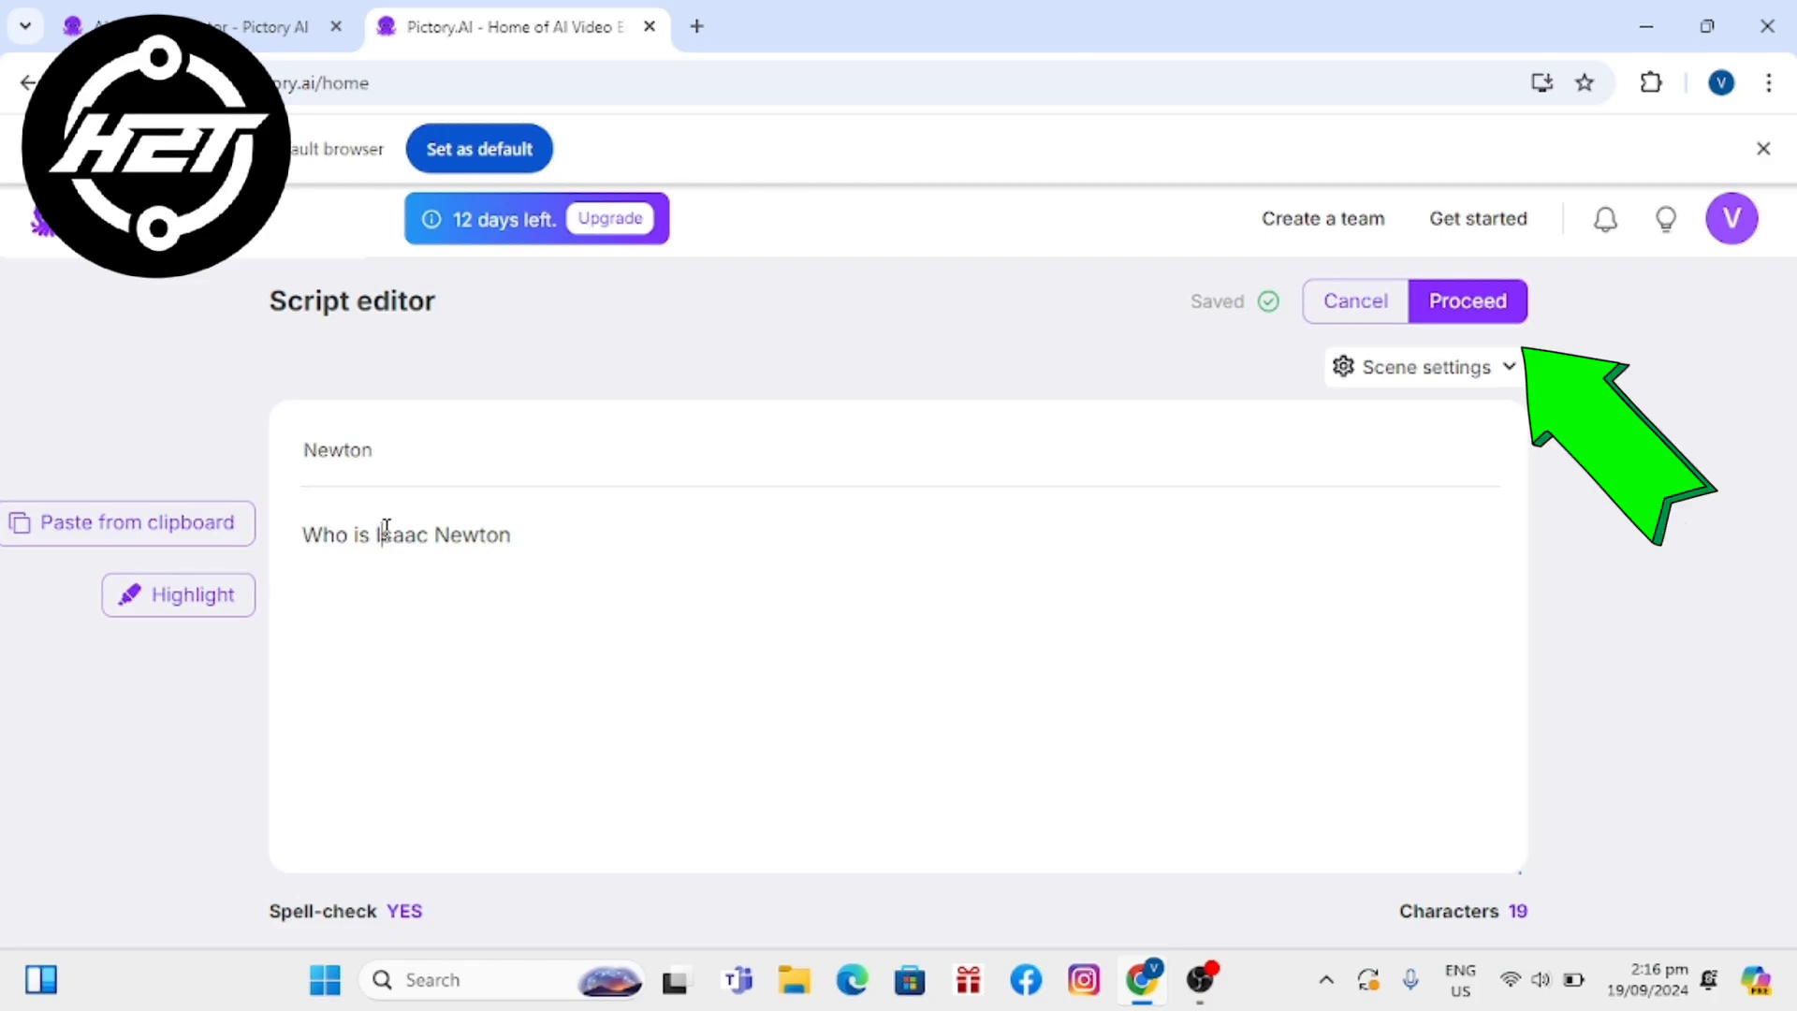
{"action": "left_click", "coordinate": [1471, 303]}
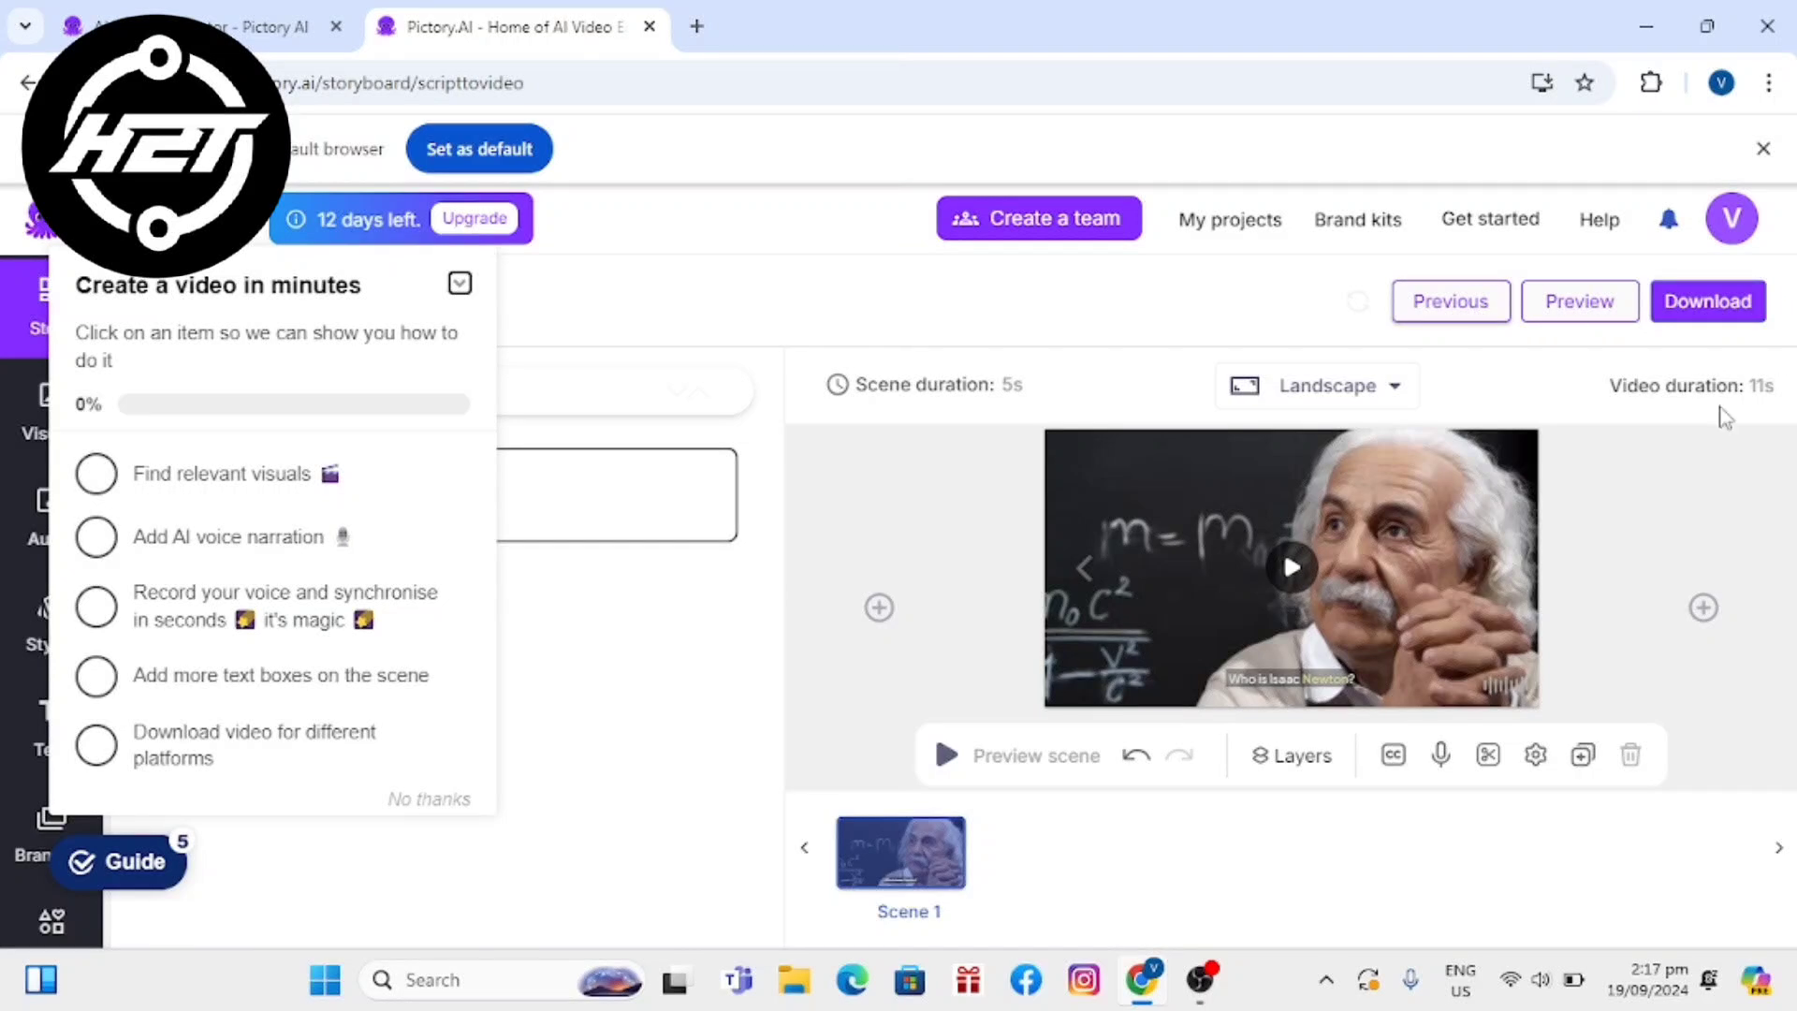
Set the Scene 1 caption's font size to 48 and check the scene's audio settings.
{"action": "left_click", "coordinate": [1357, 680]}
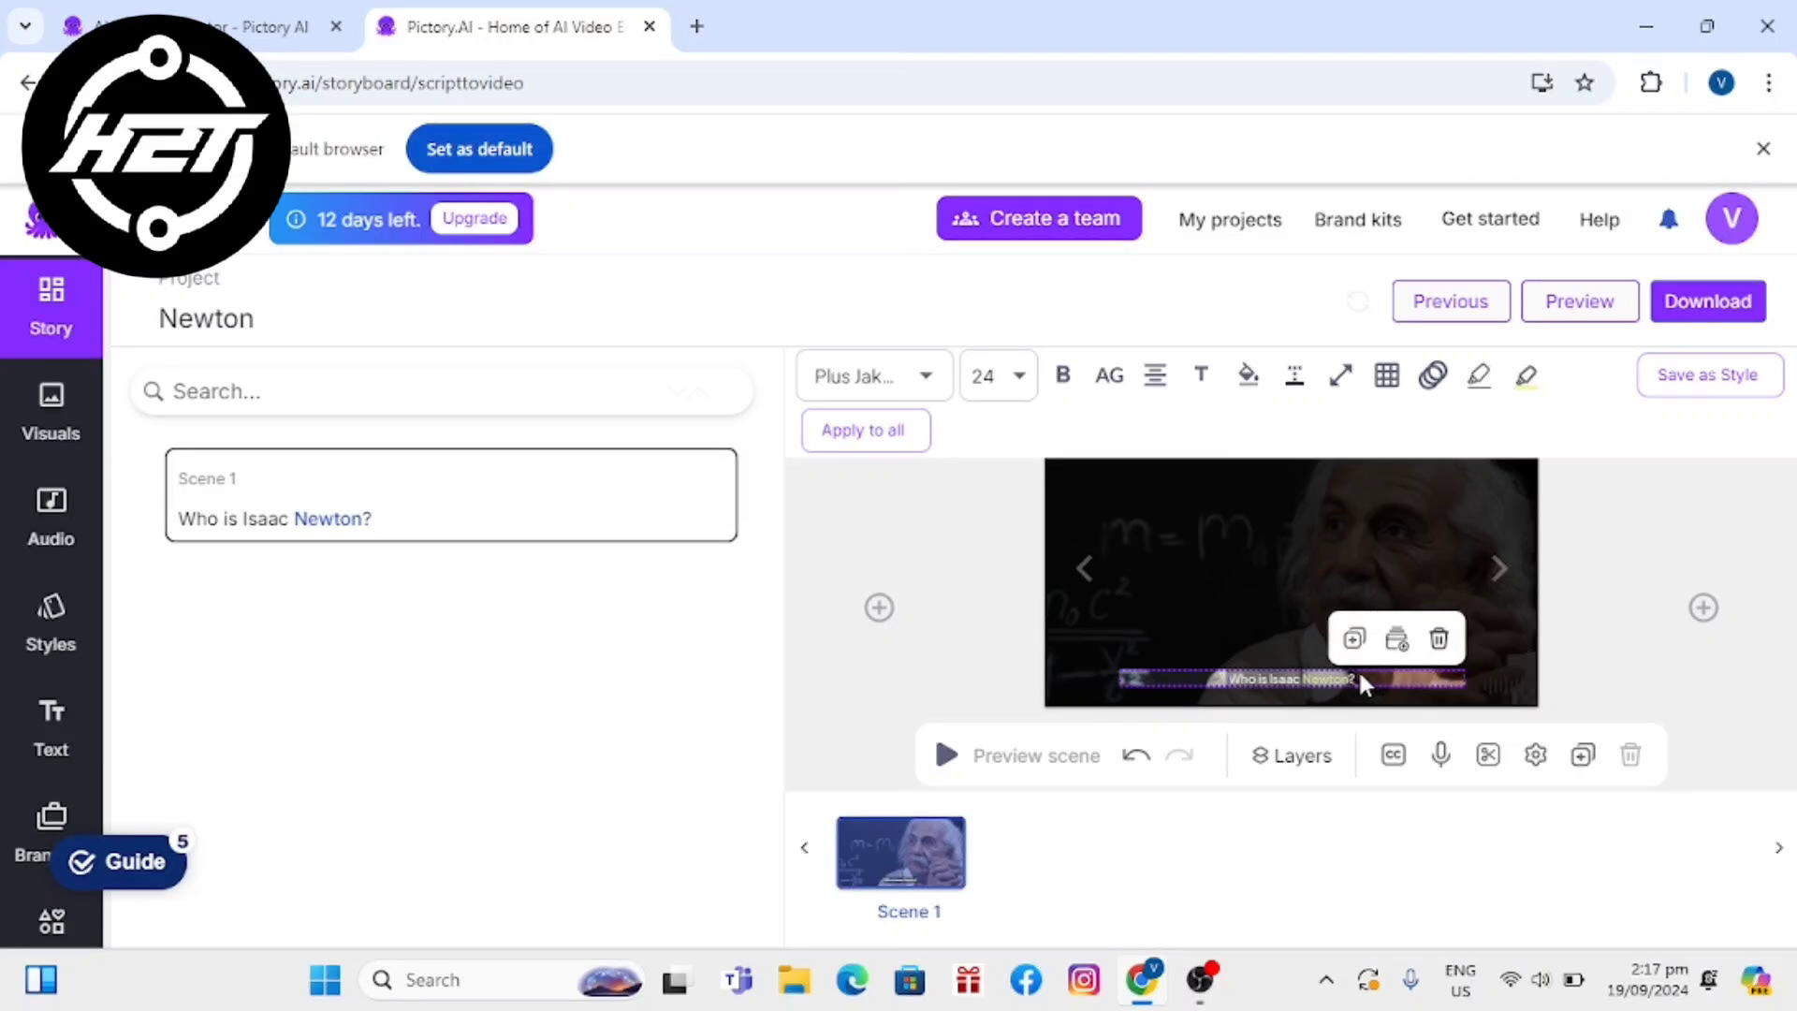
{"action": "left_click", "coordinate": [1008, 384]}
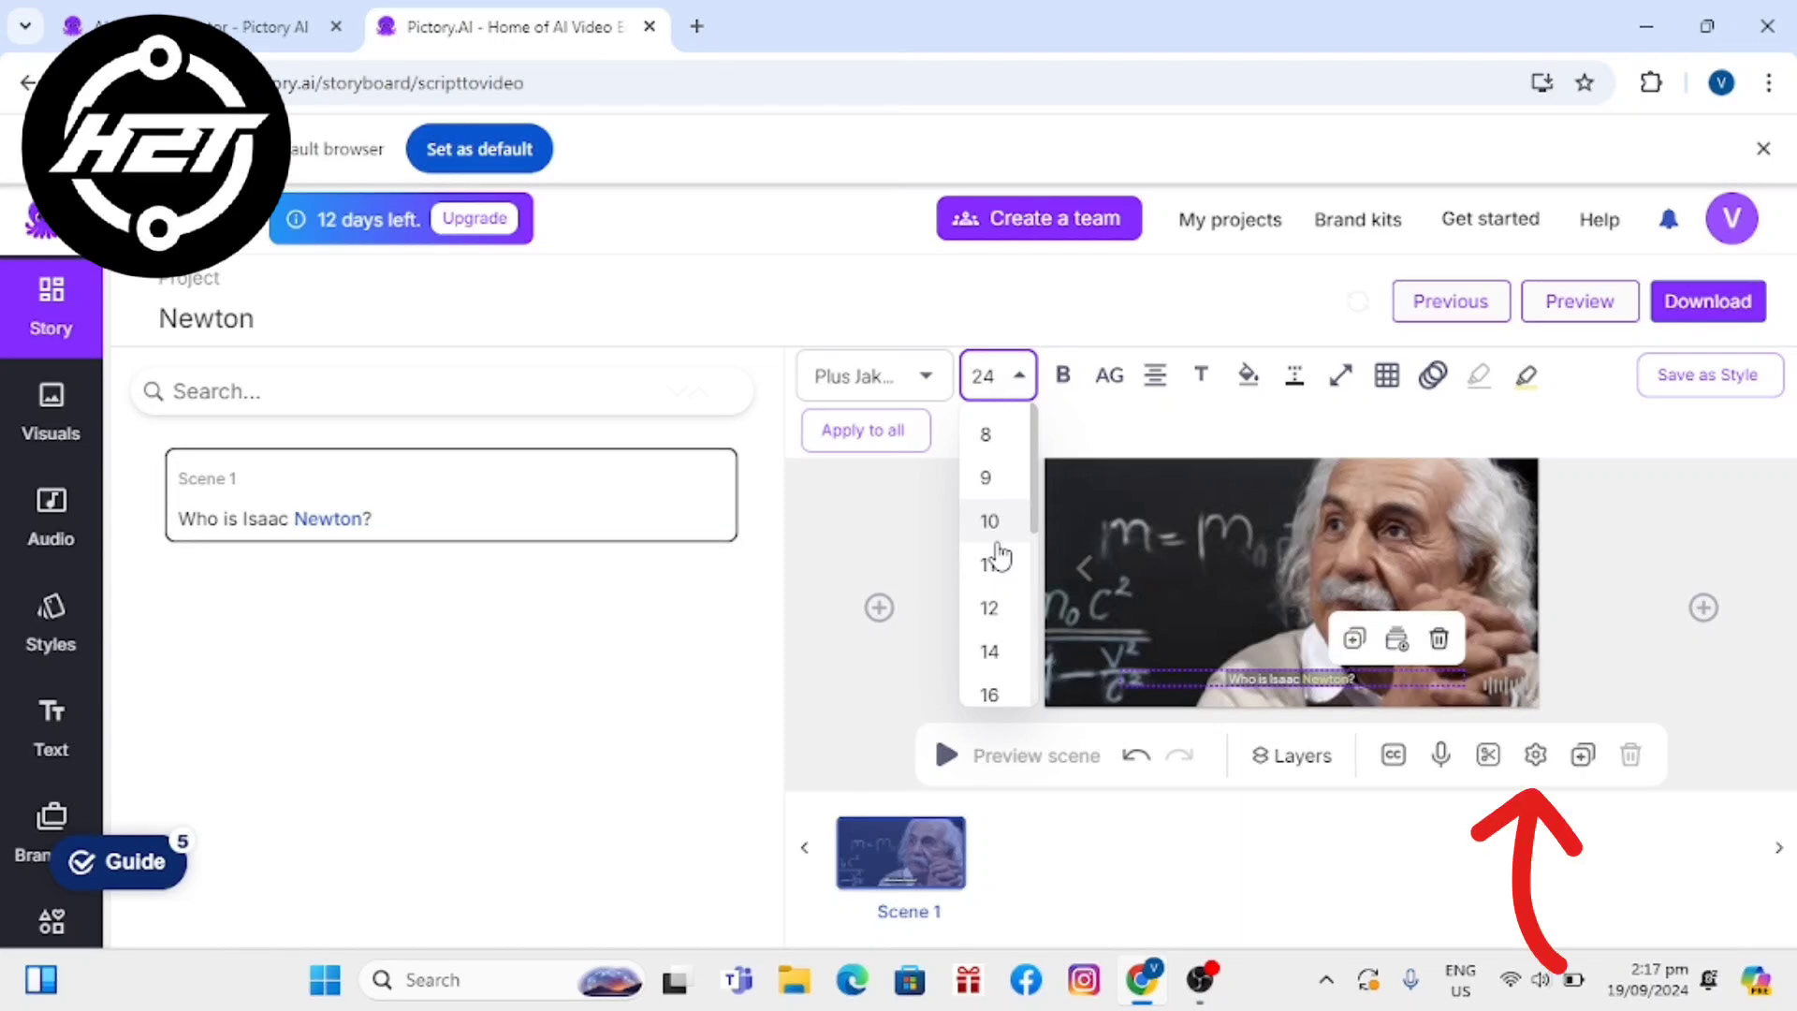
{"action": "left_click", "coordinate": [989, 610]}
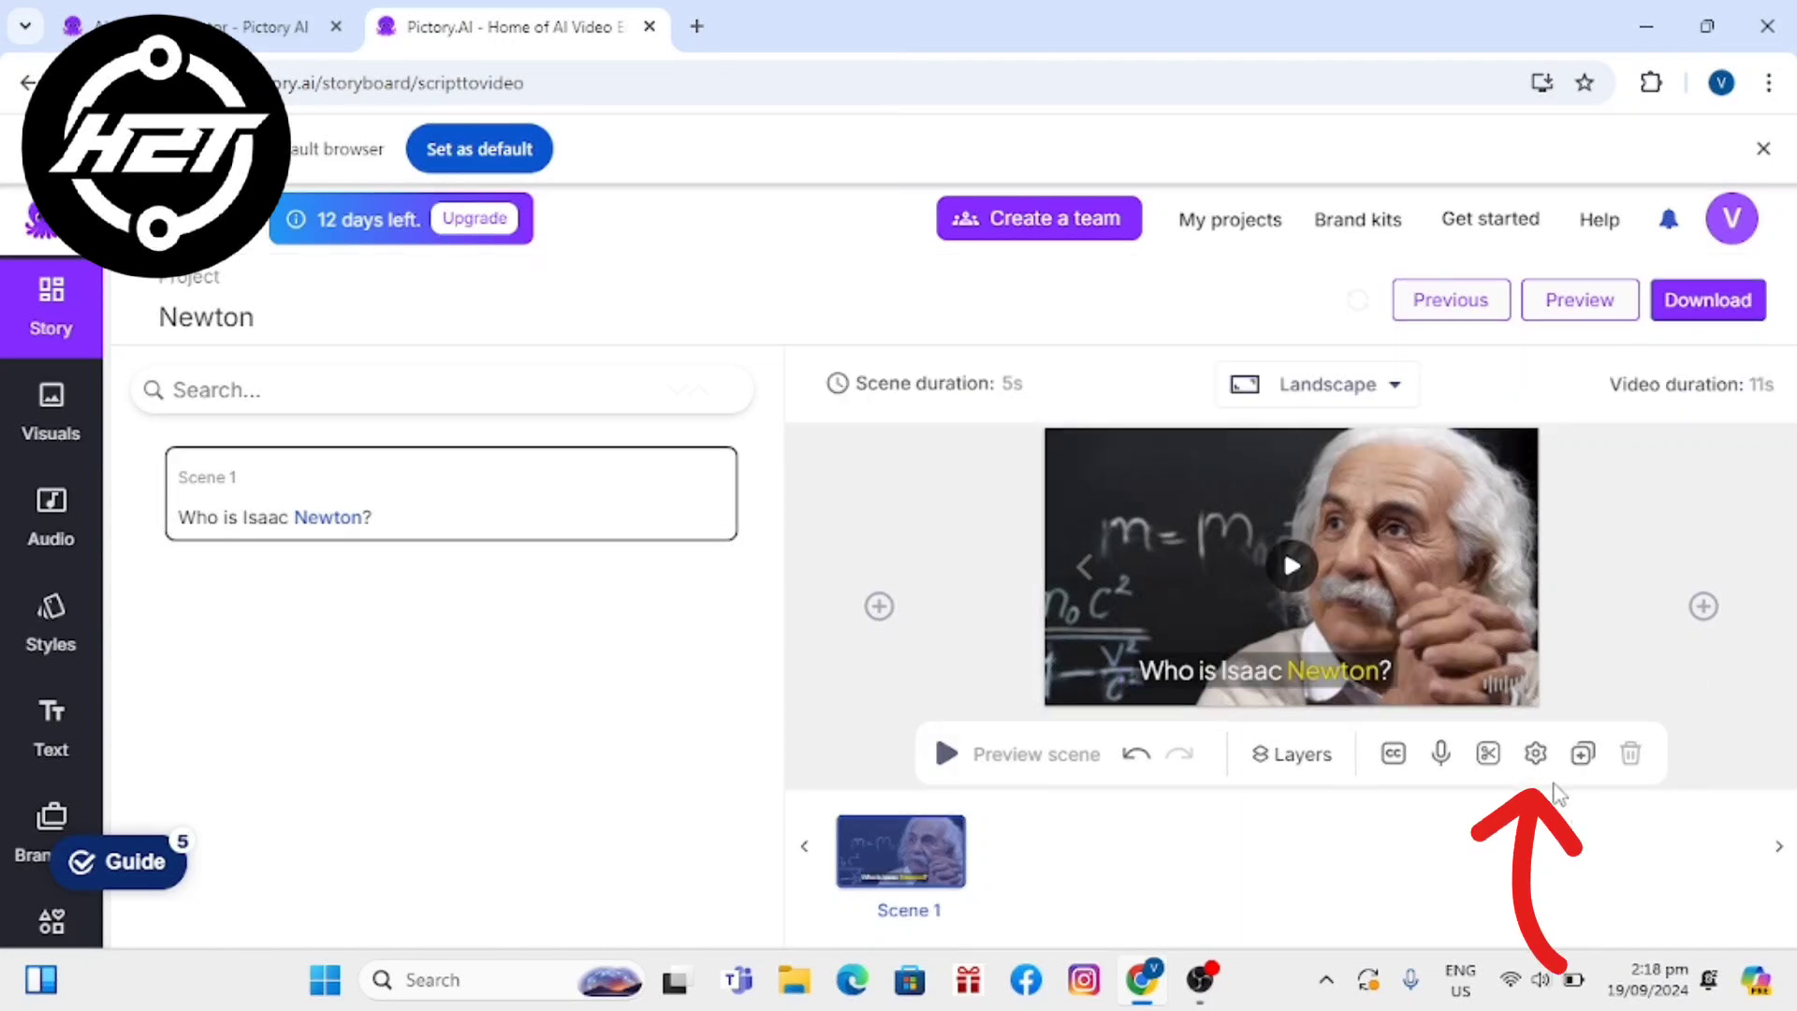
{"action": "left_click", "coordinate": [1535, 754]}
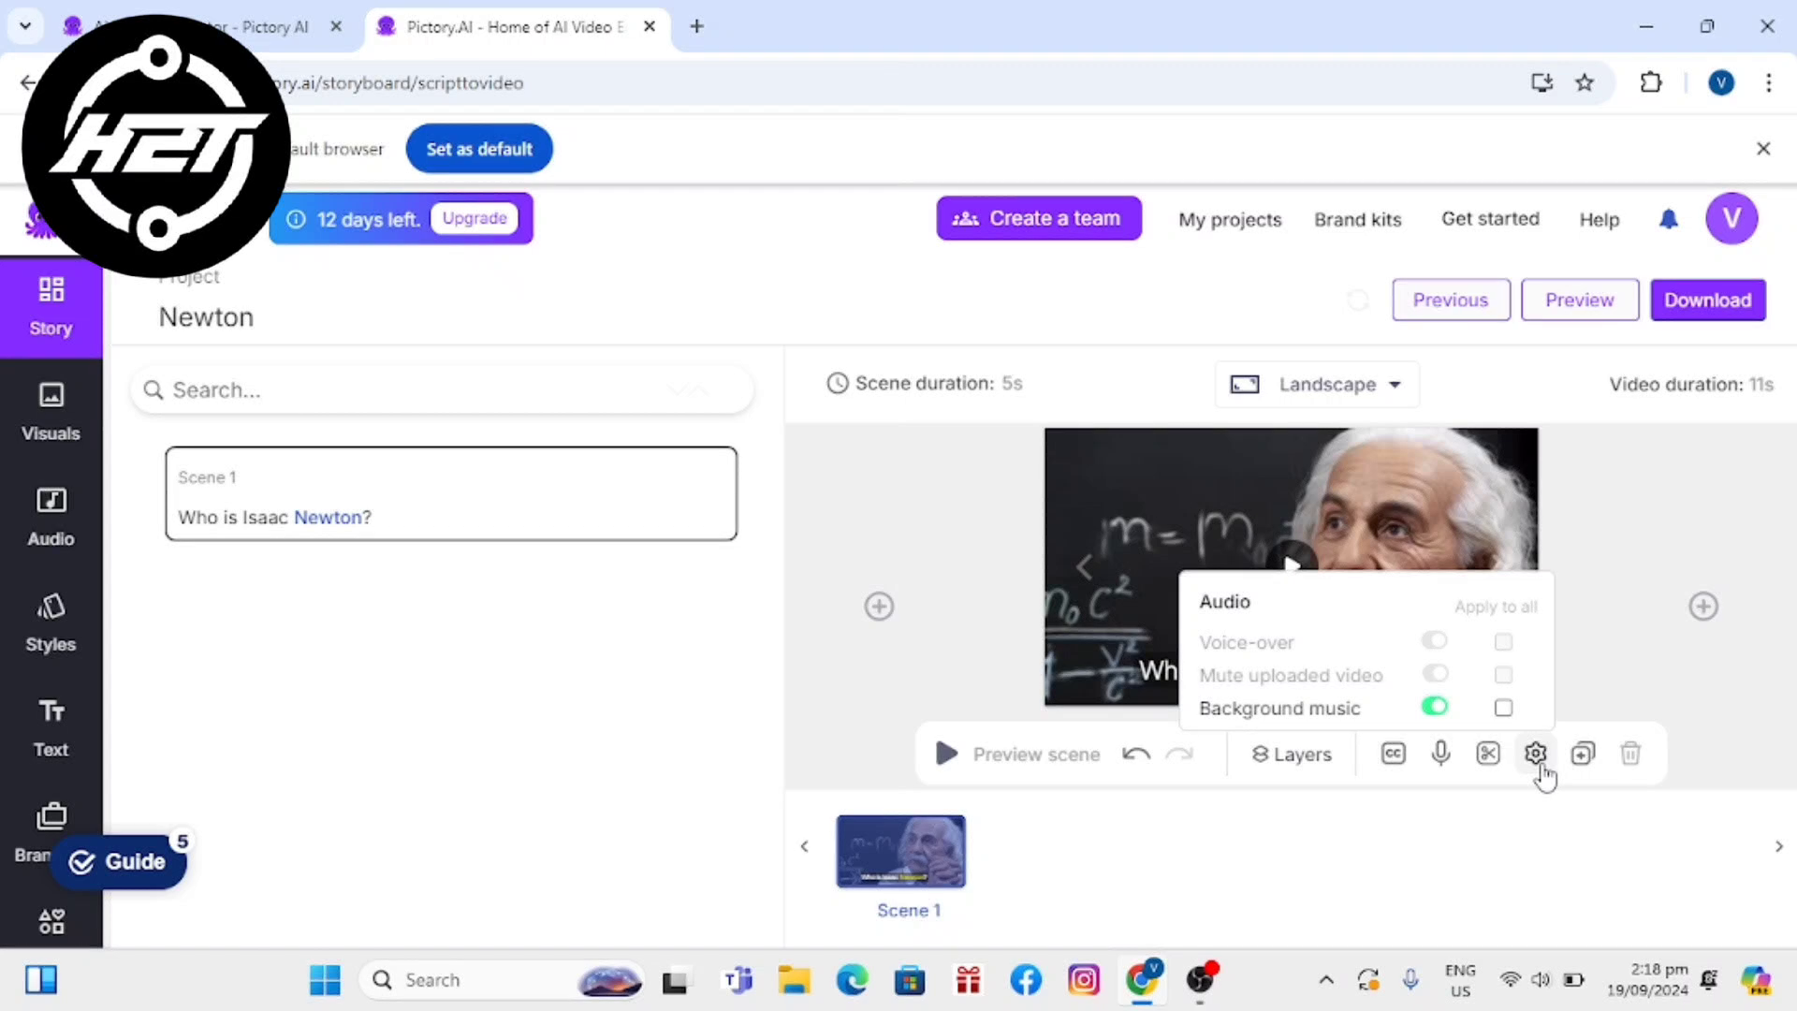
{"action": "left_click", "coordinate": [1441, 754]}
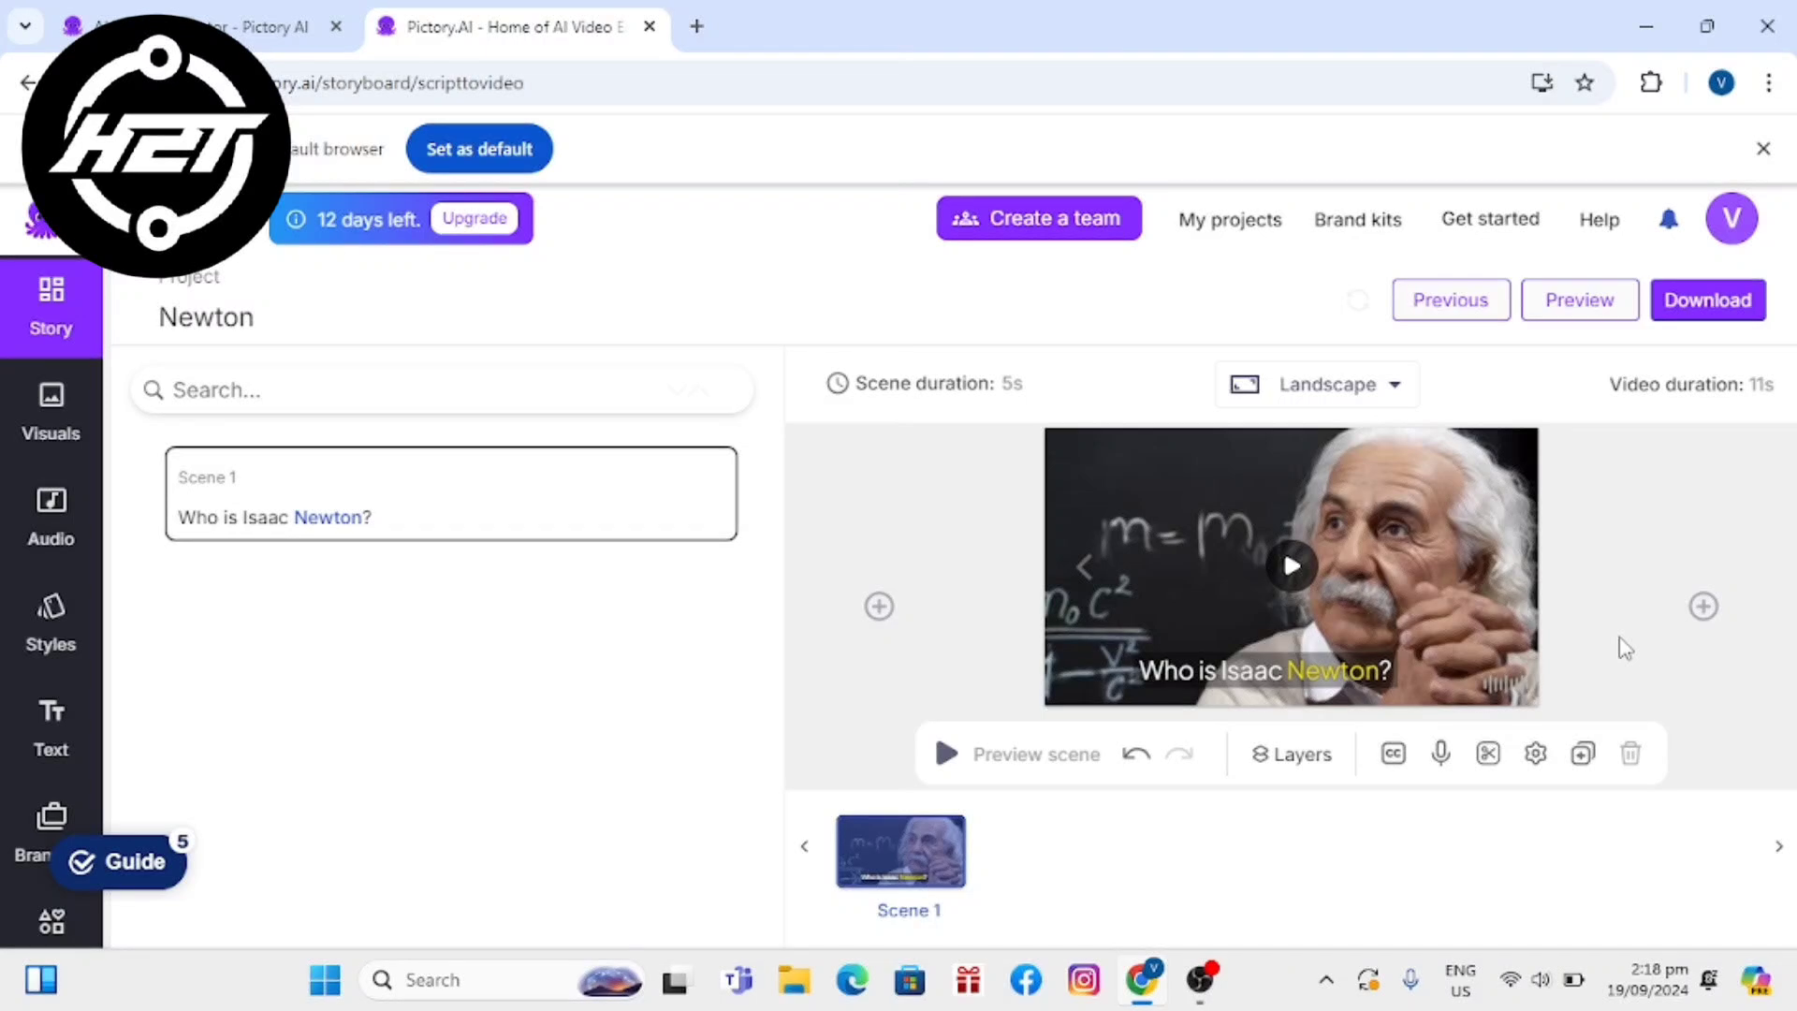
Change the Scene 1 caption's letter case to small capitals.
{"action": "left_click", "coordinate": [1385, 671]}
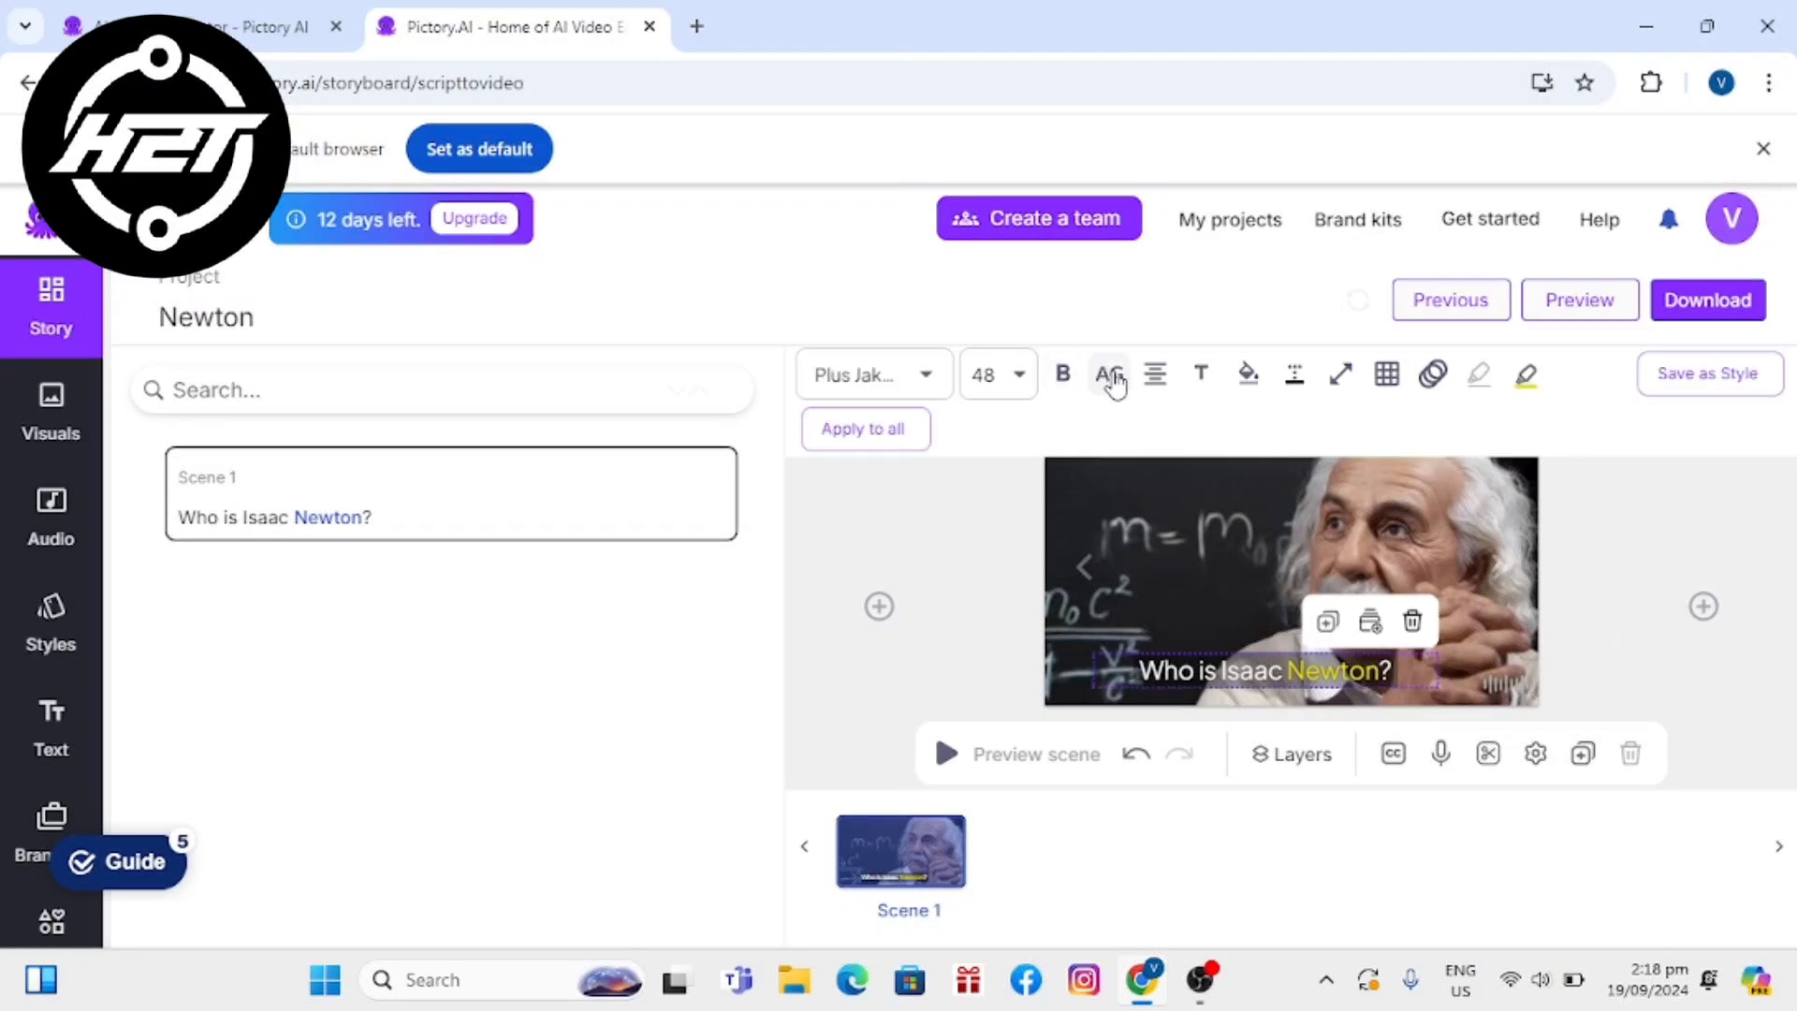
{"action": "left_click", "coordinate": [1112, 379]}
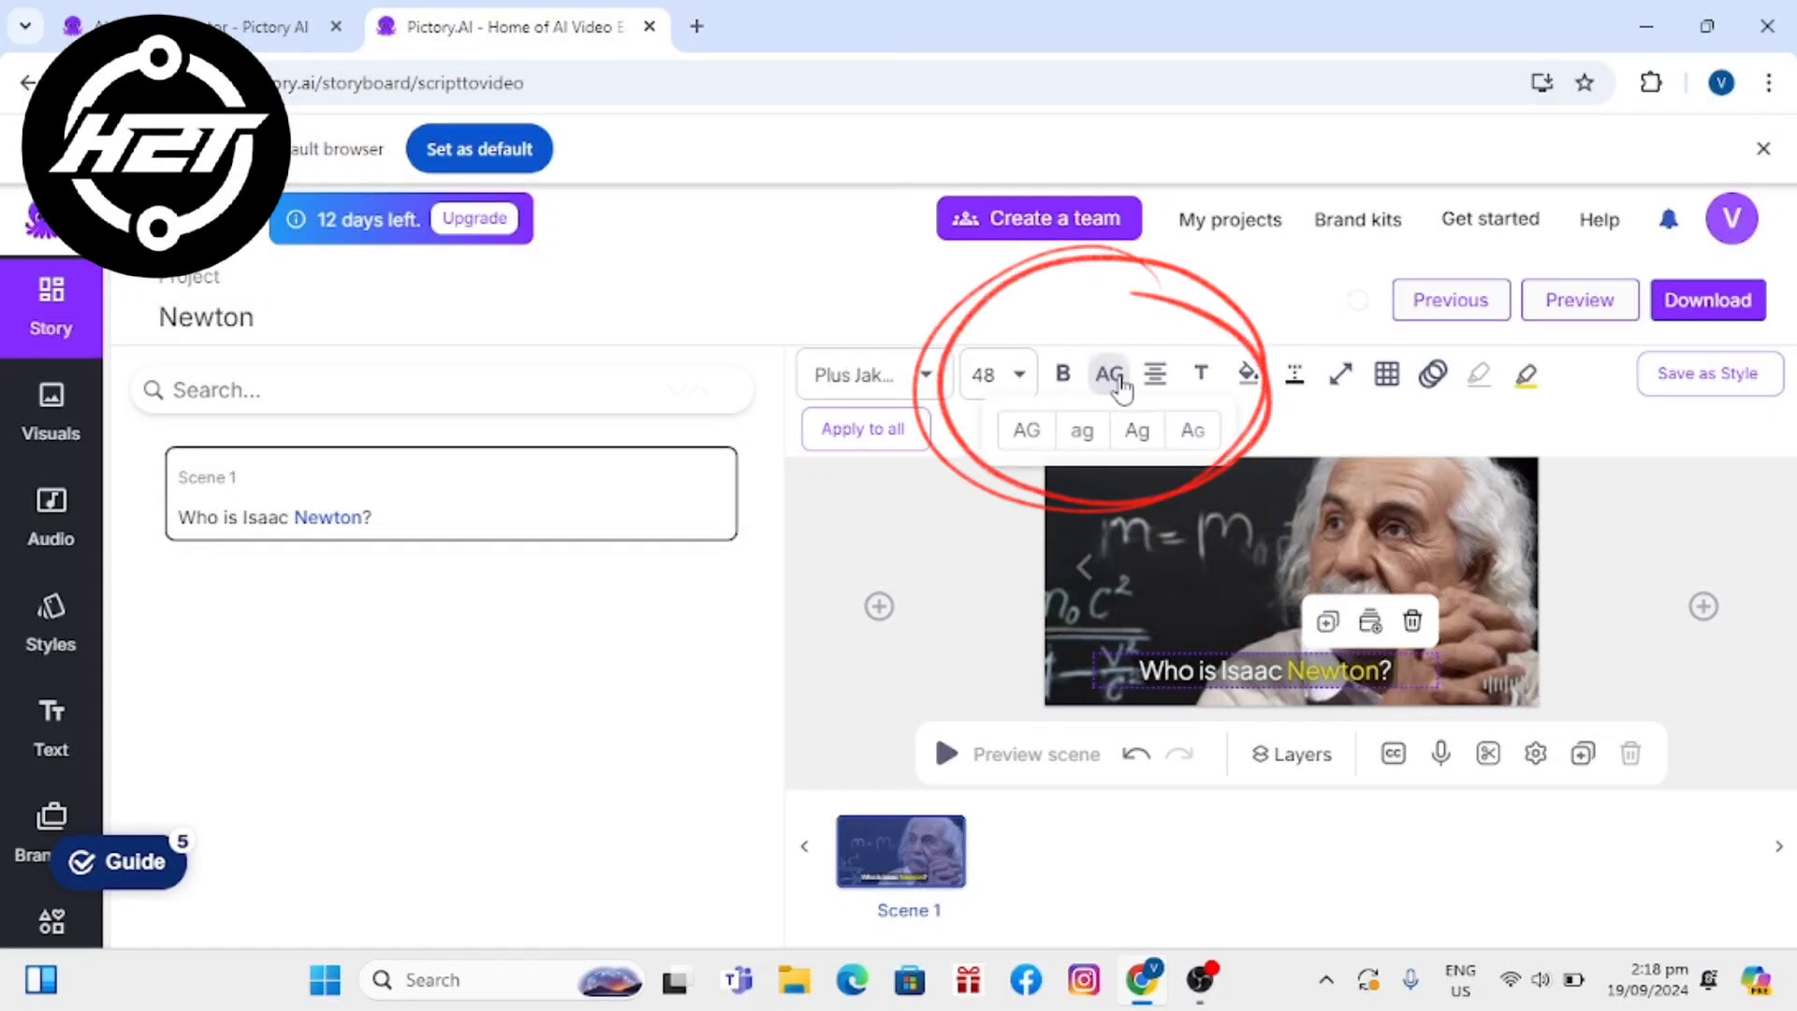
{"action": "left_click", "coordinate": [1084, 432]}
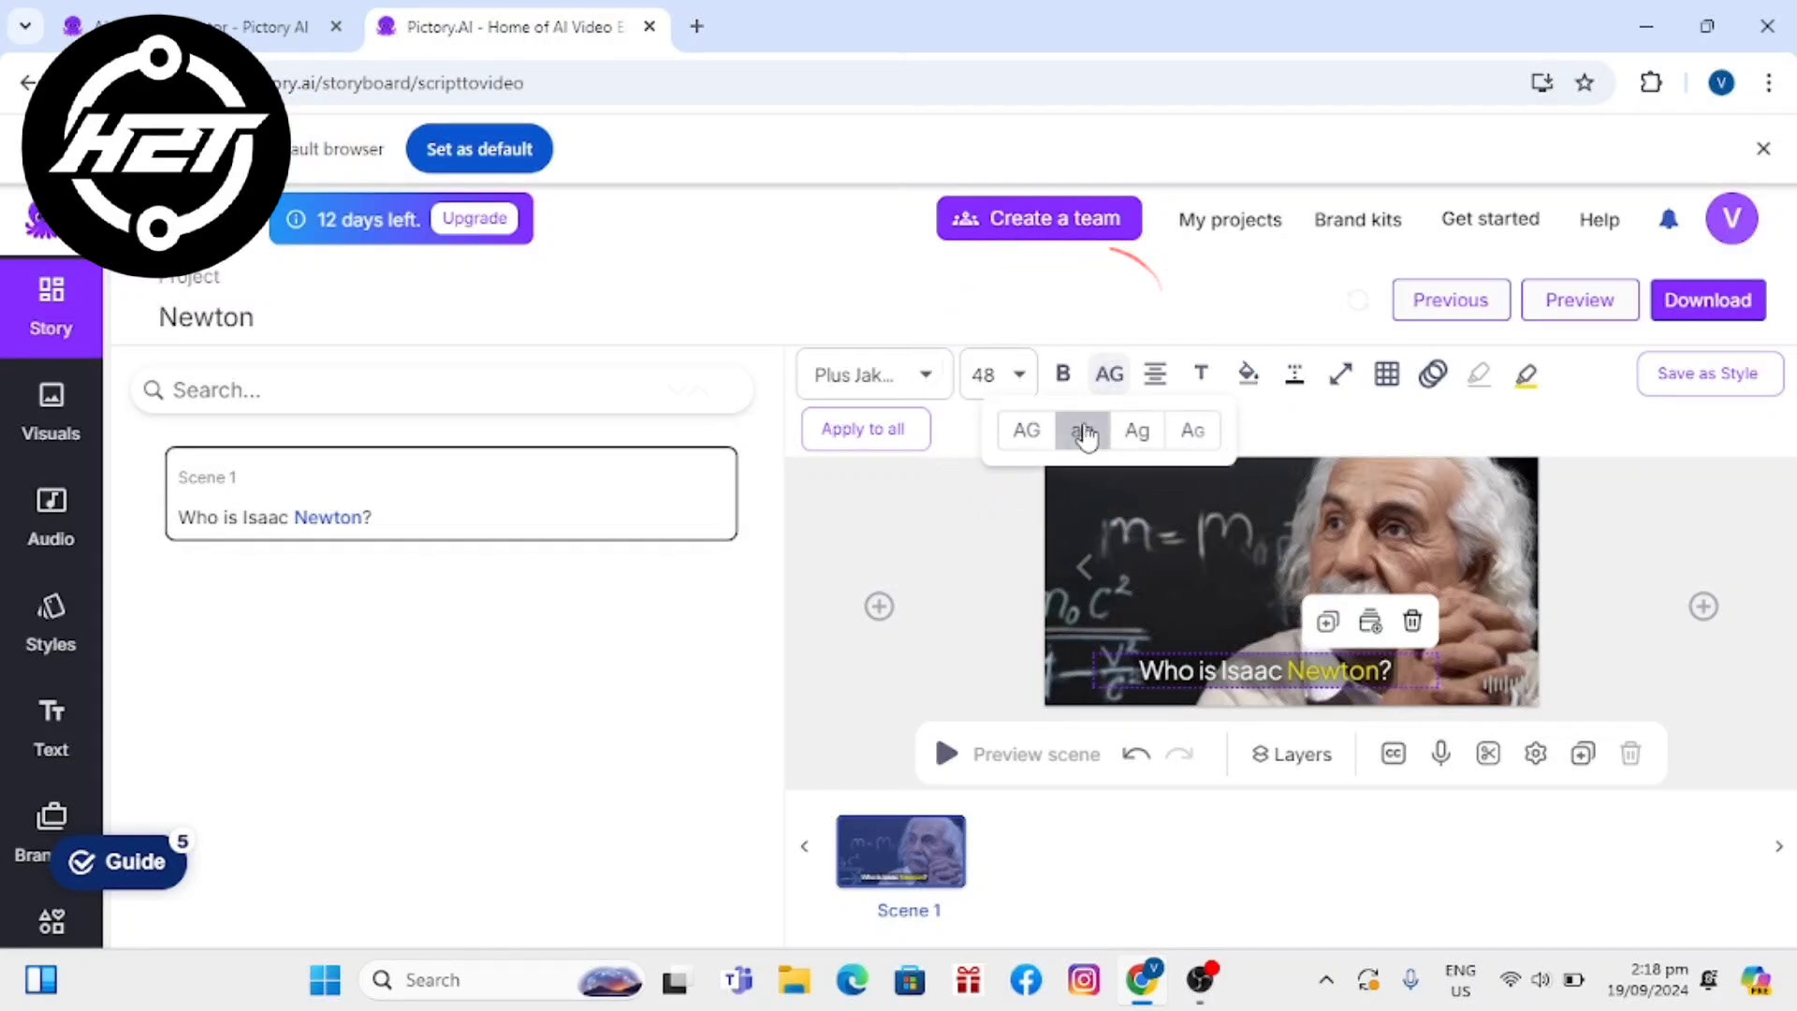
{"action": "left_click", "coordinate": [1136, 445]}
{"action": "left_click", "coordinate": [1189, 440]}
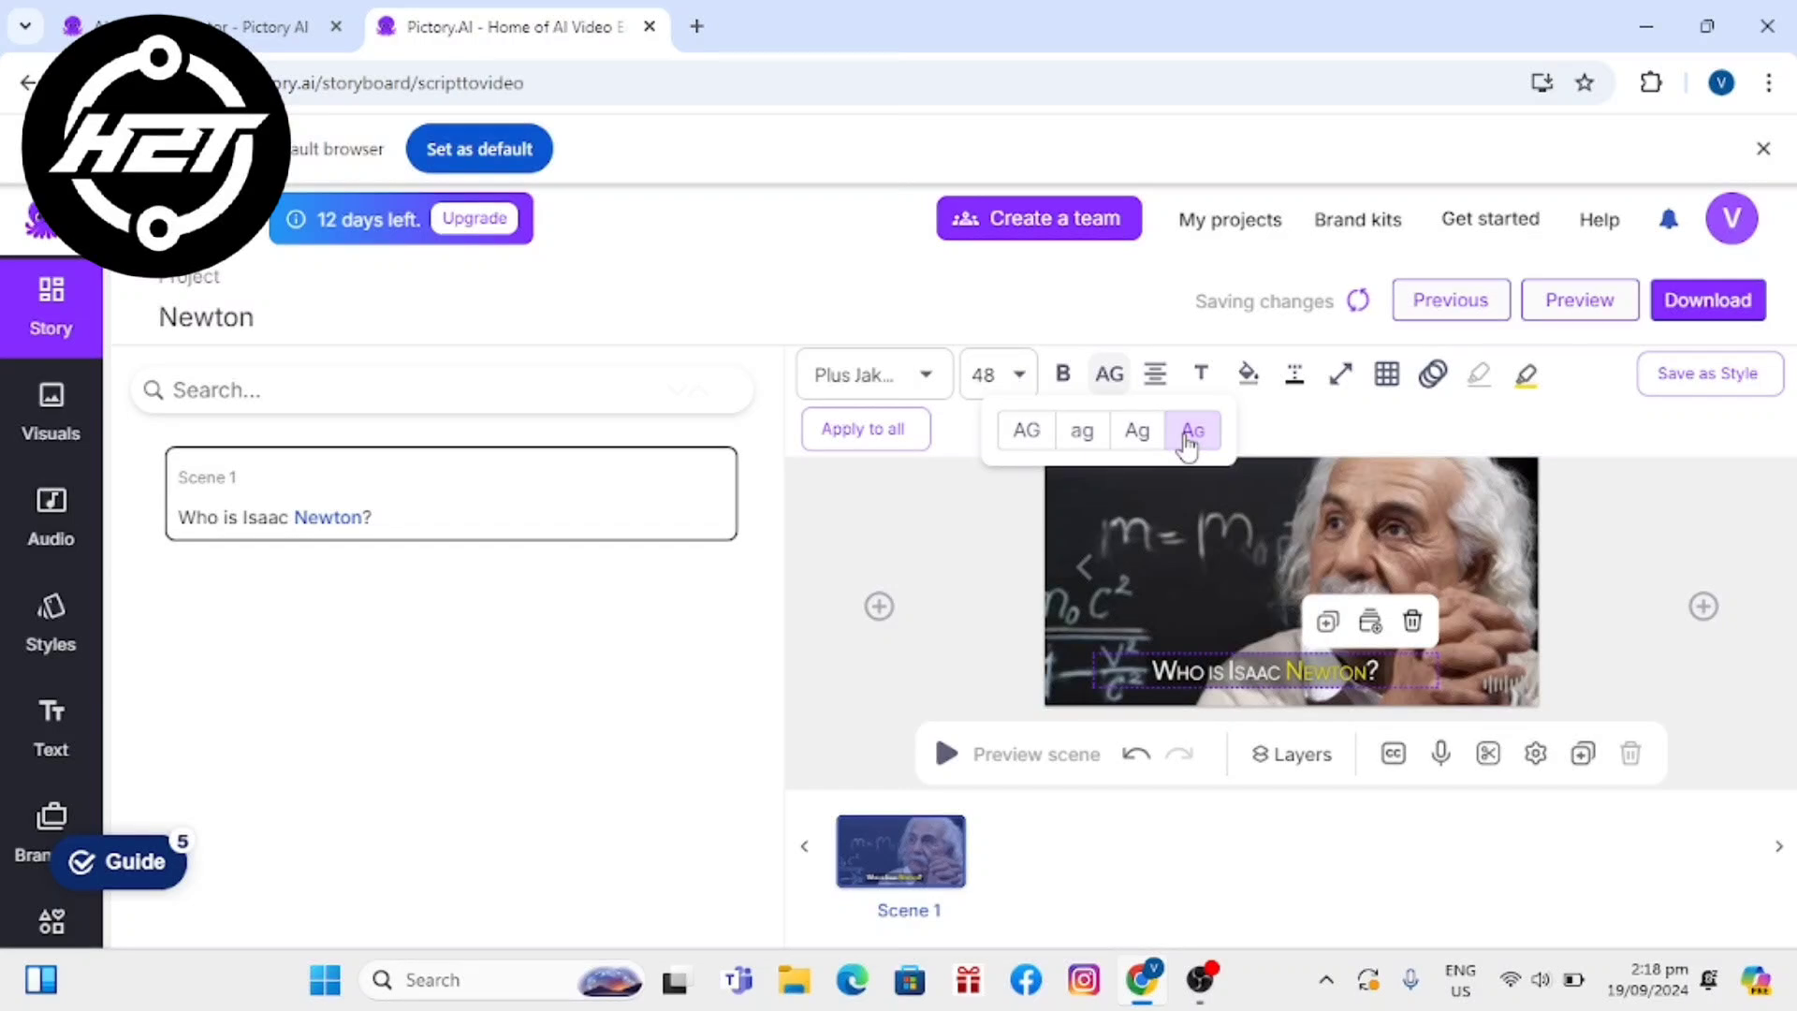
Set the caption's text color to green, hex 7DD432, and deselect the caption.
{"action": "left_click", "coordinate": [1202, 375]}
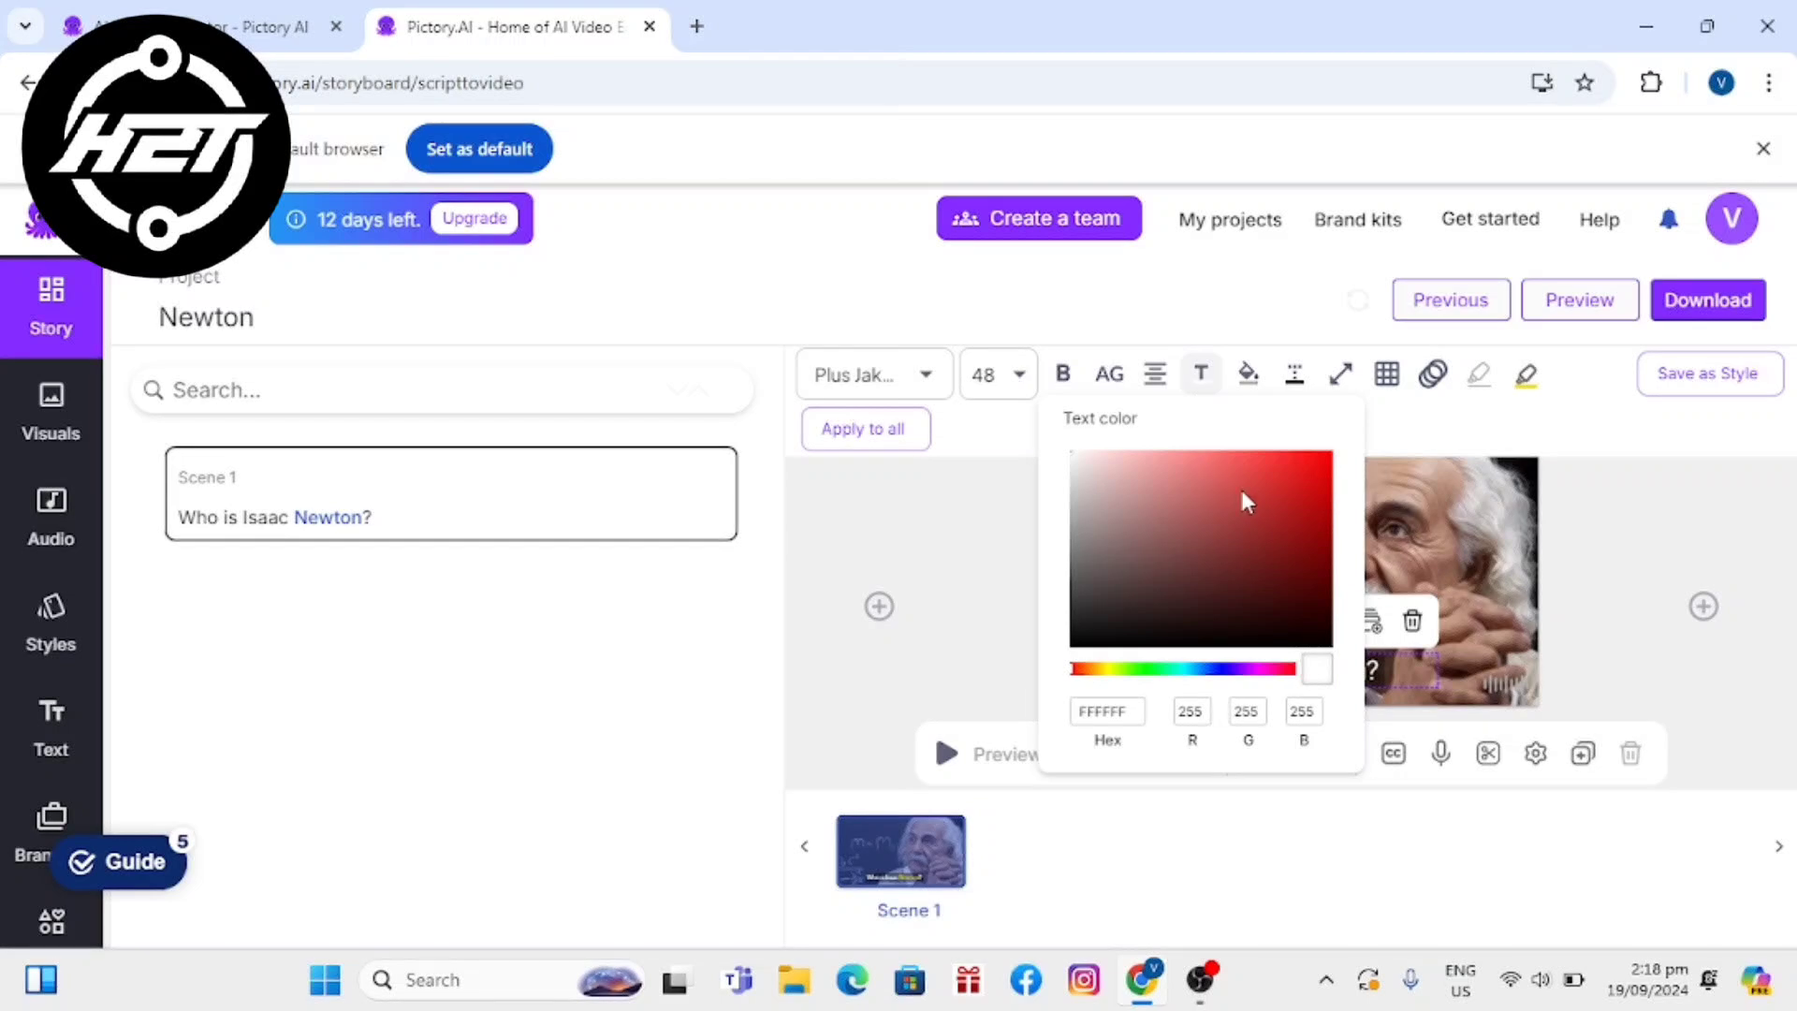
{"action": "left_click", "coordinate": [1271, 483]}
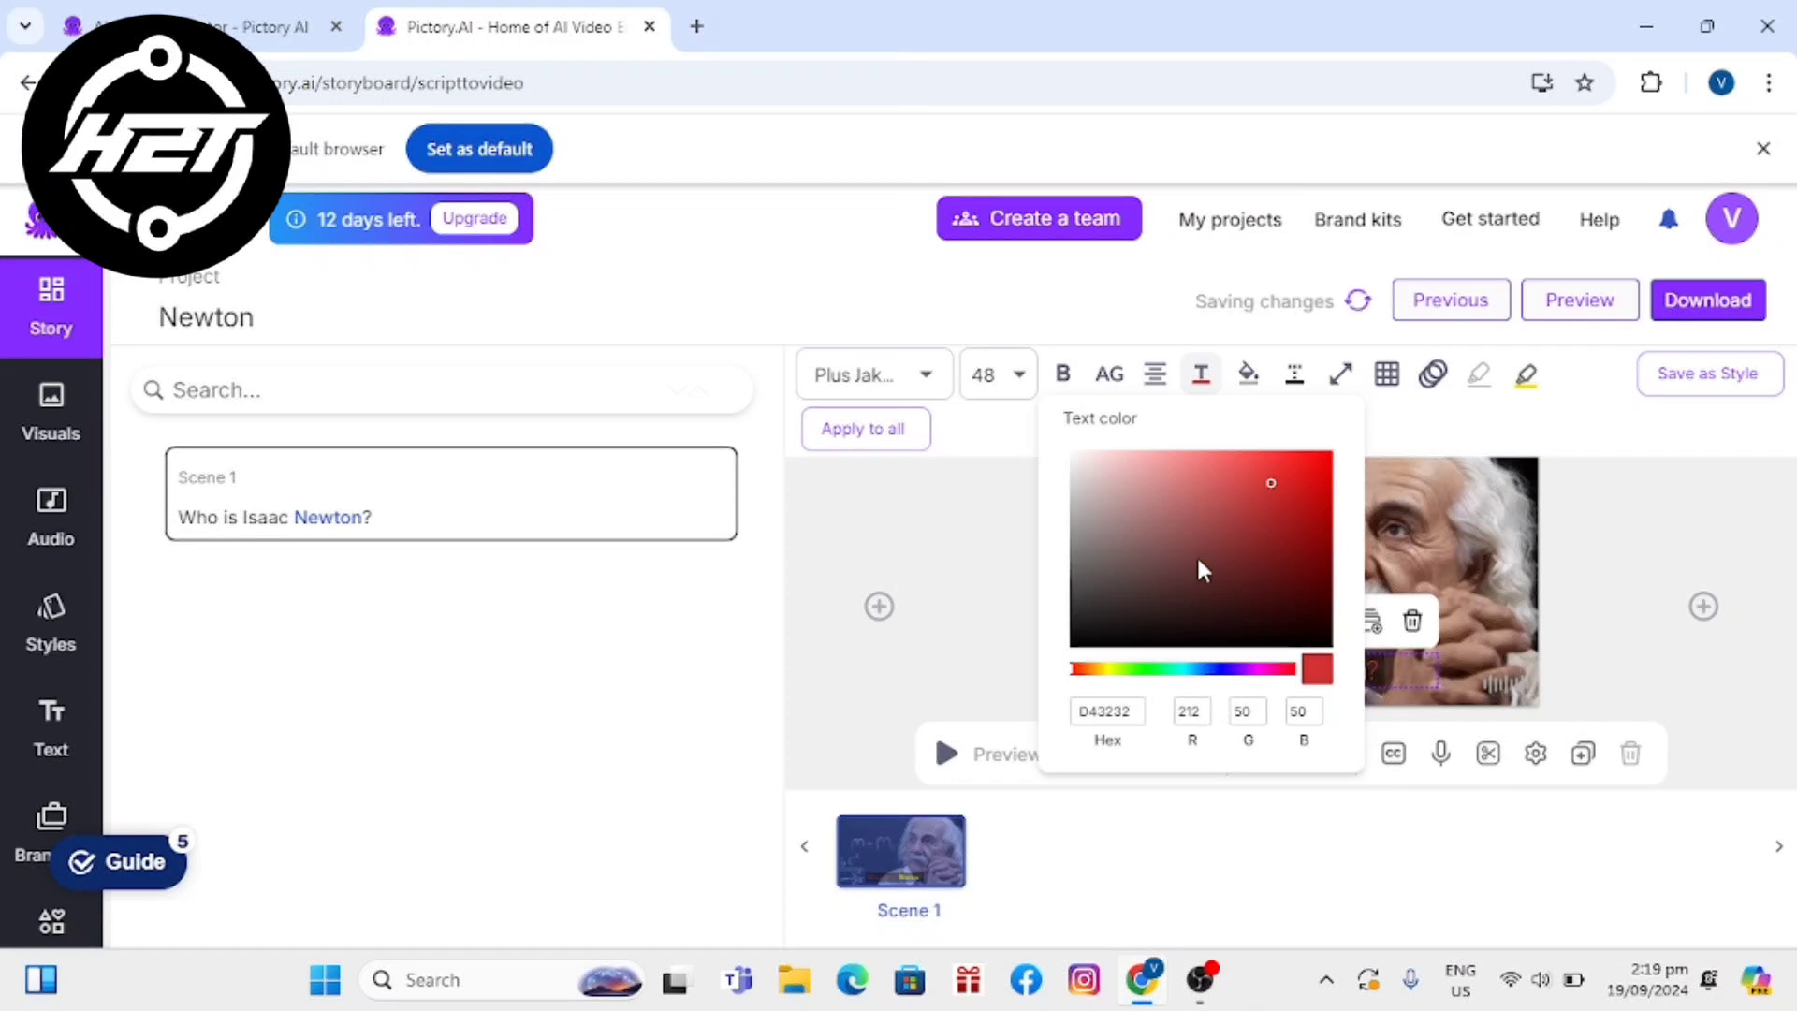
{"action": "left_click", "coordinate": [1126, 669]}
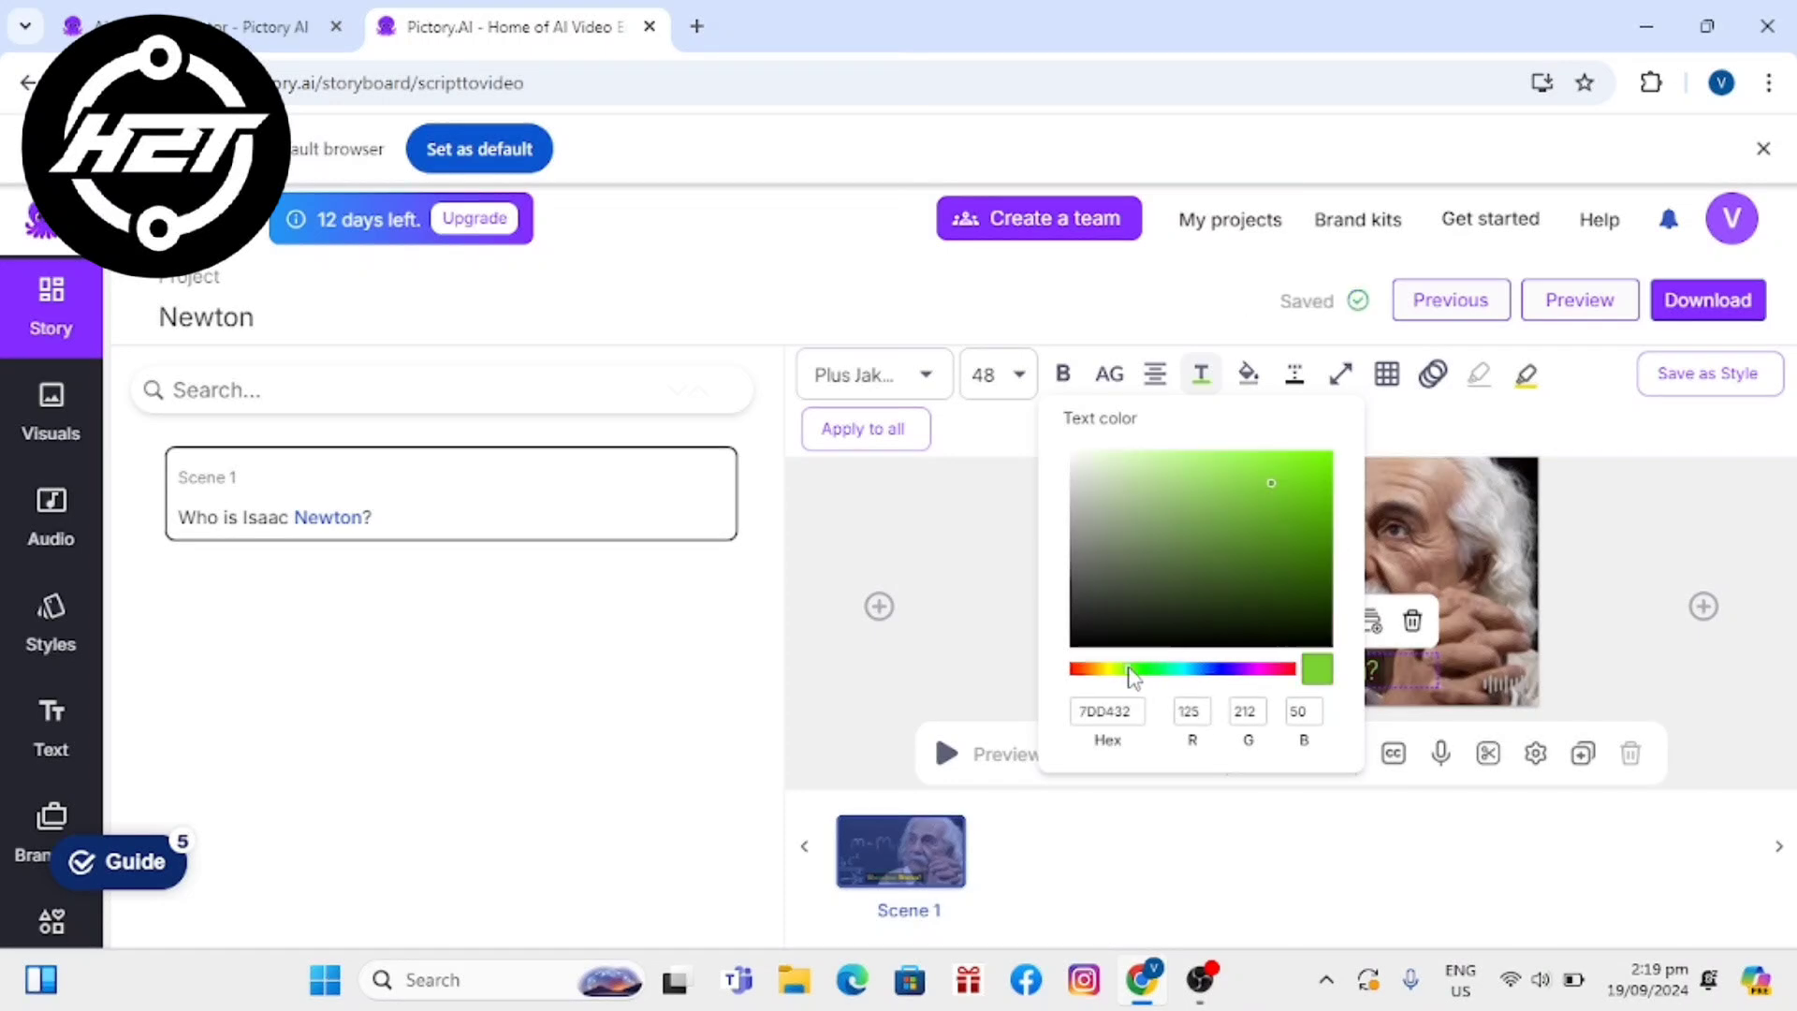
{"action": "left_click", "coordinate": [1617, 533]}
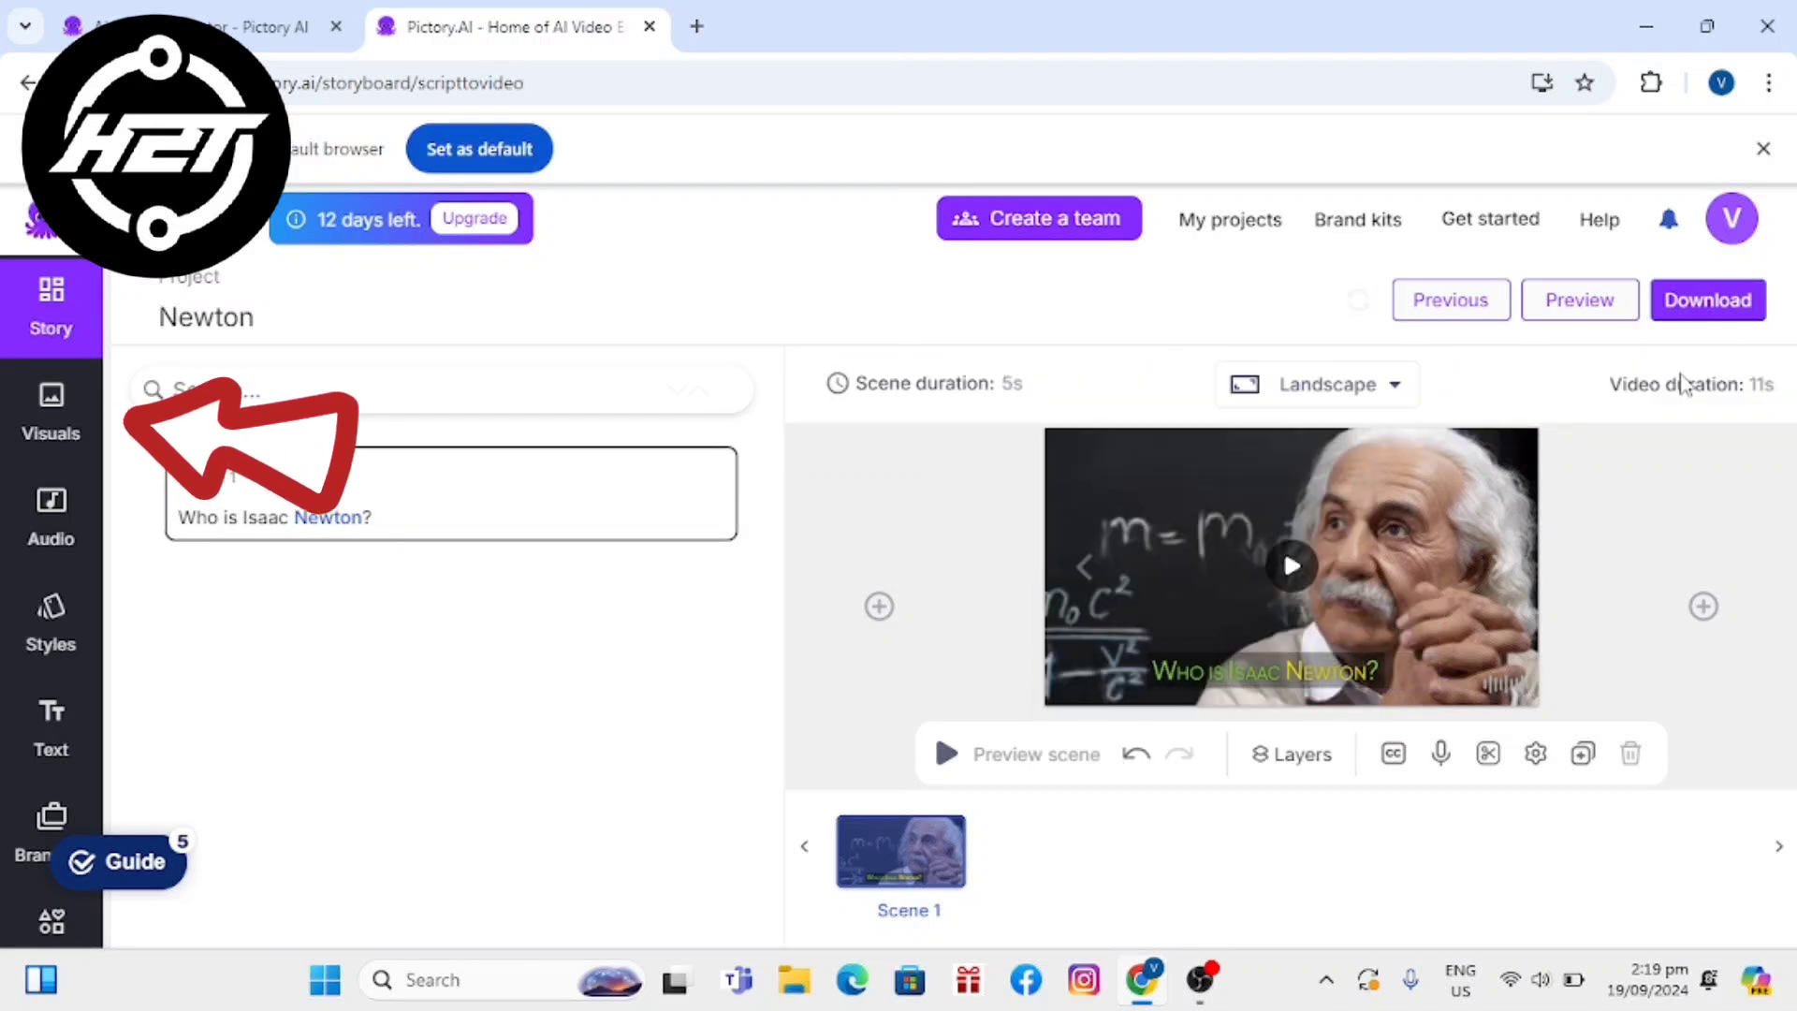
Add the 15-second library clip of the man at a desk to Scene 1, enlarge it to fill the frame, and play the scene.
{"action": "left_click", "coordinate": [64, 411]}
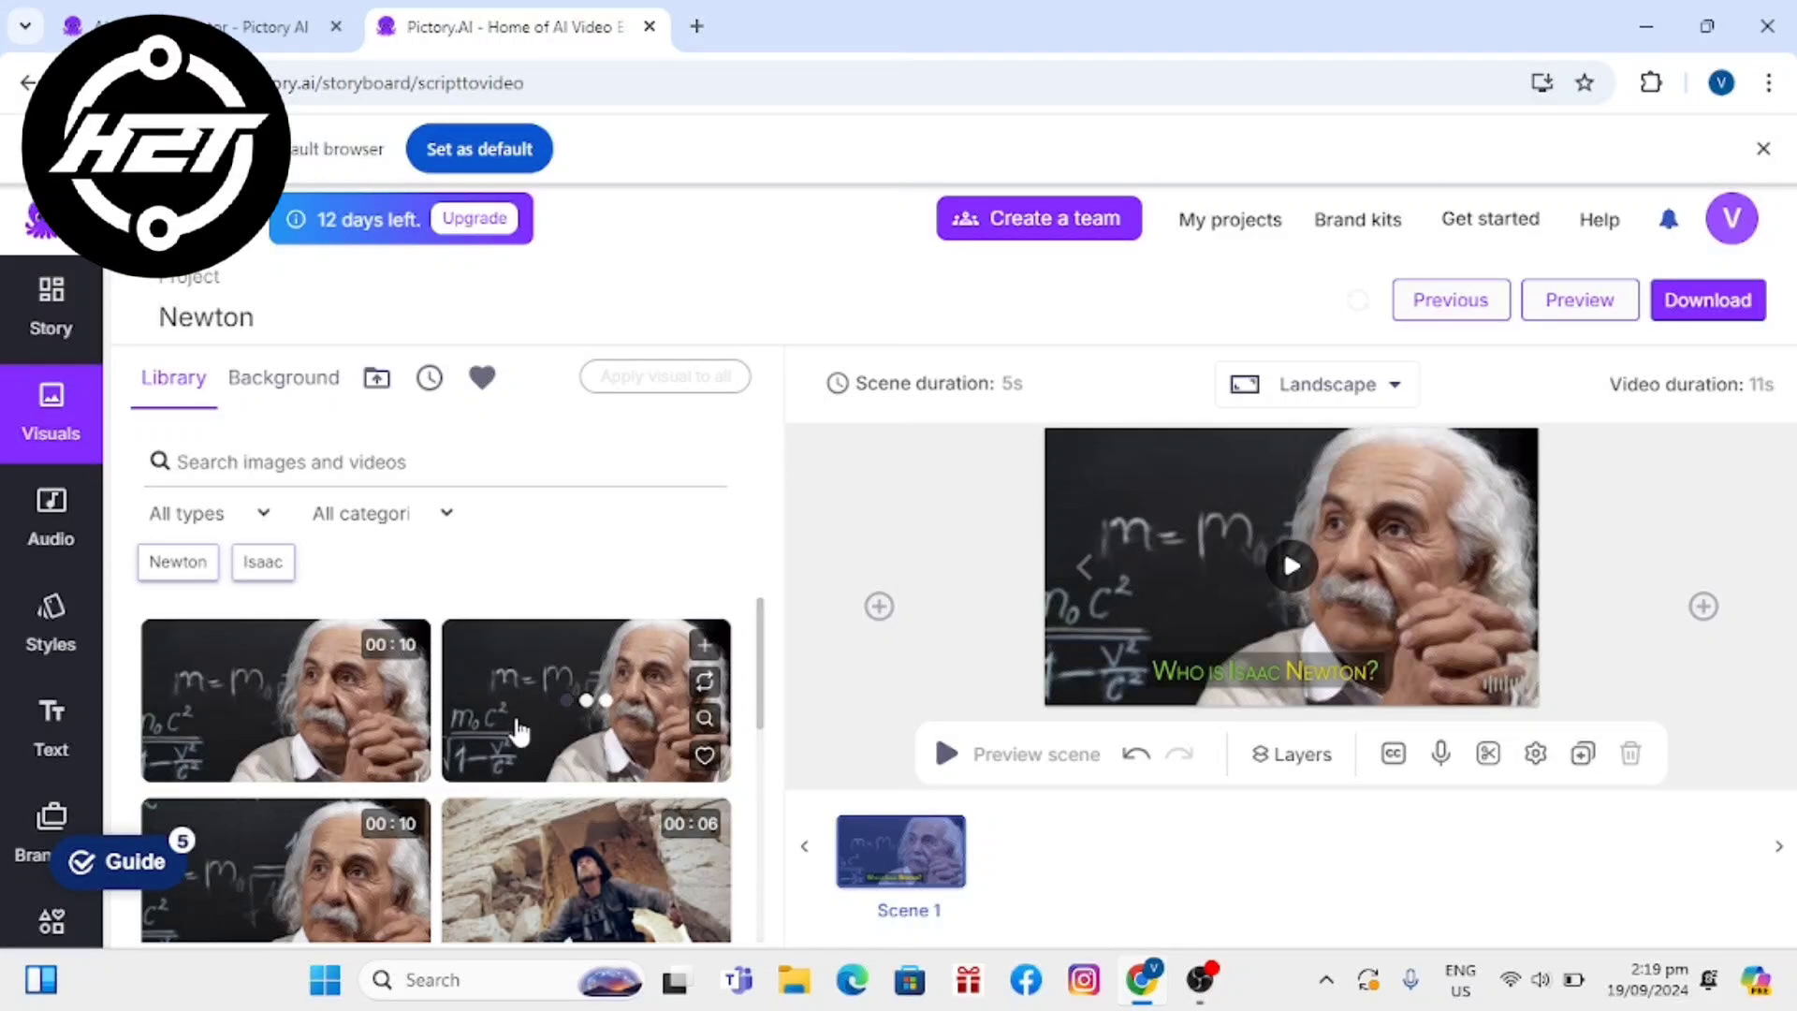
{"action": "scroll", "coordinate": [524, 720], "scroll_direction": "down", "scroll_amount": 3}
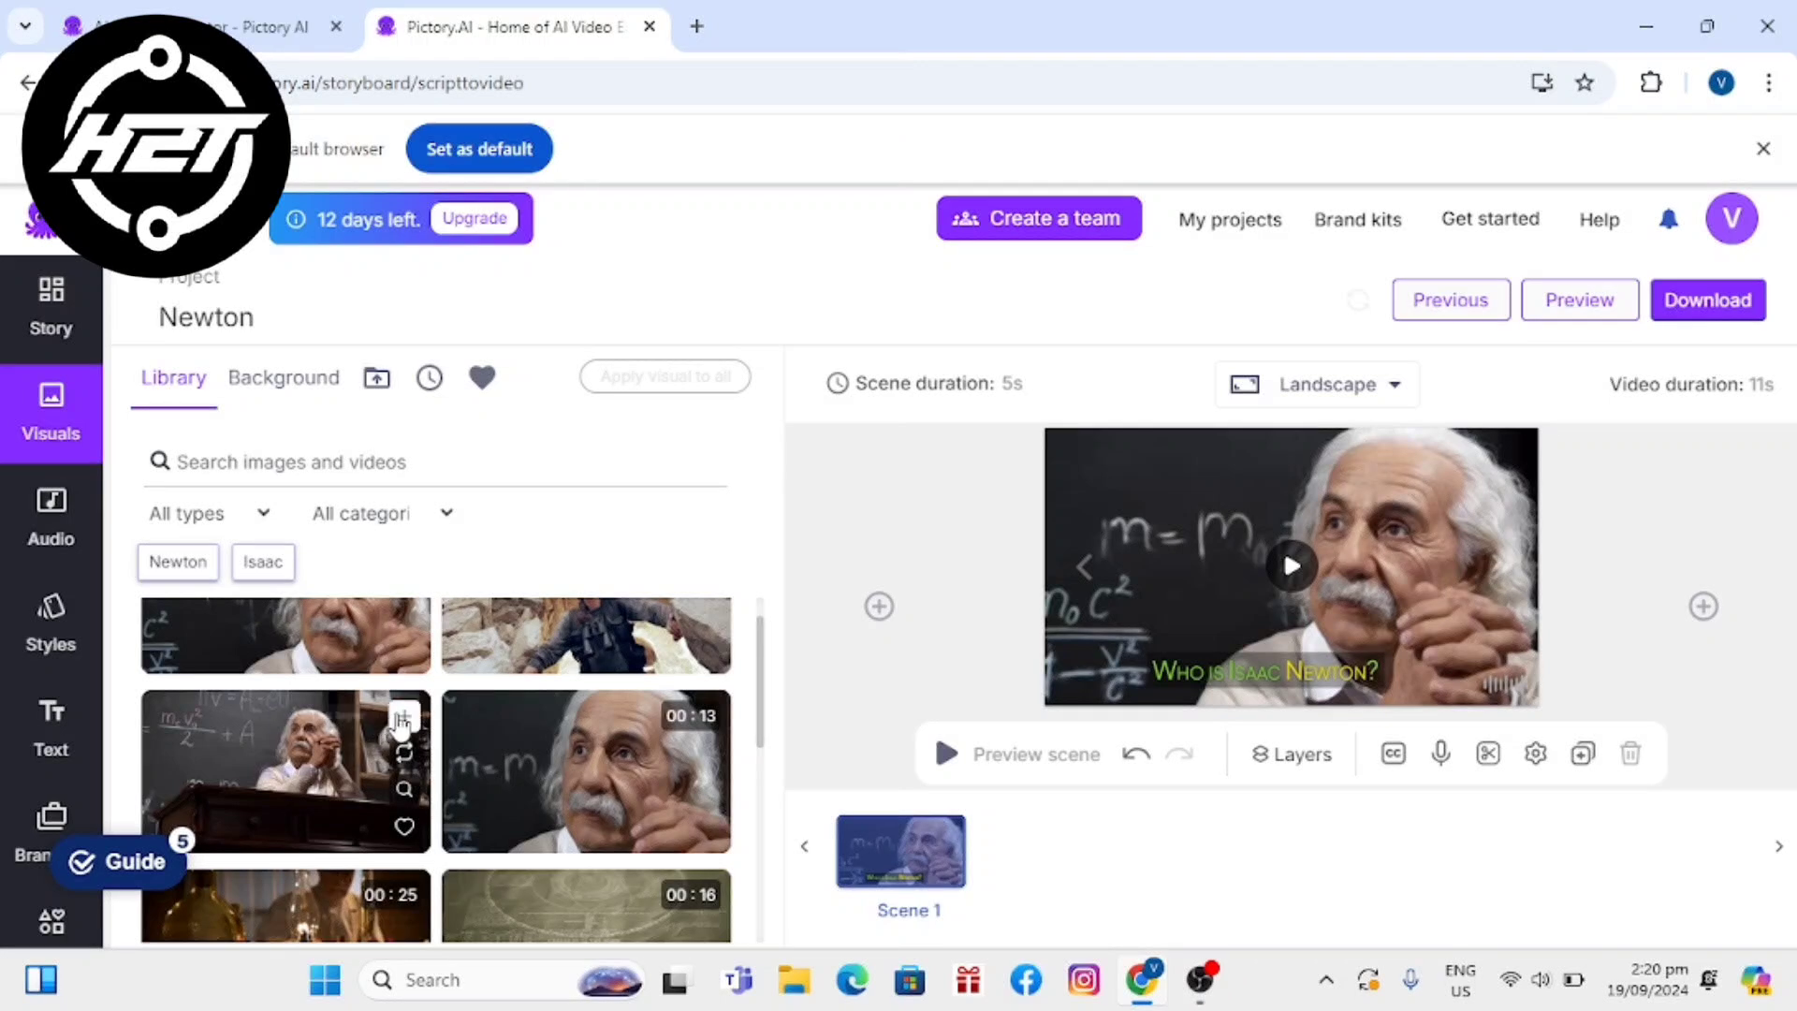
{"action": "left_click", "coordinate": [402, 718]}
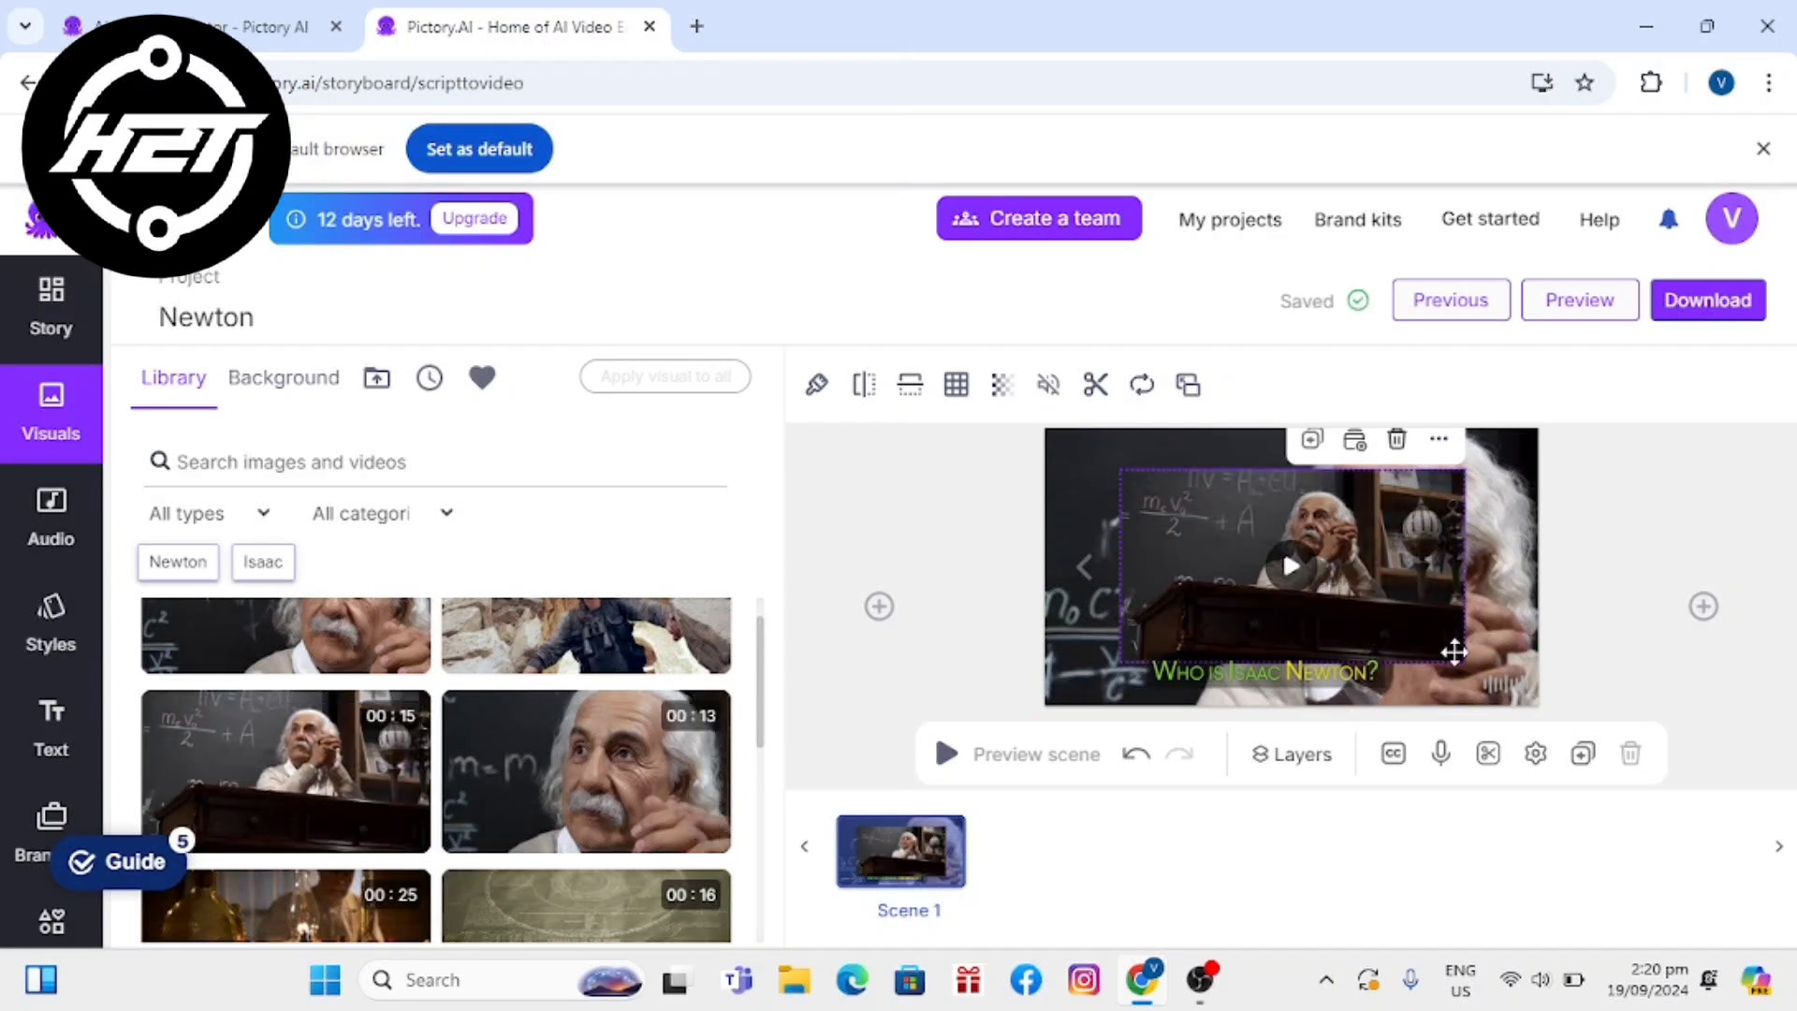
{"action": "left_click_drag", "start_coordinate": [1465, 661], "coordinate": [1505, 744]}
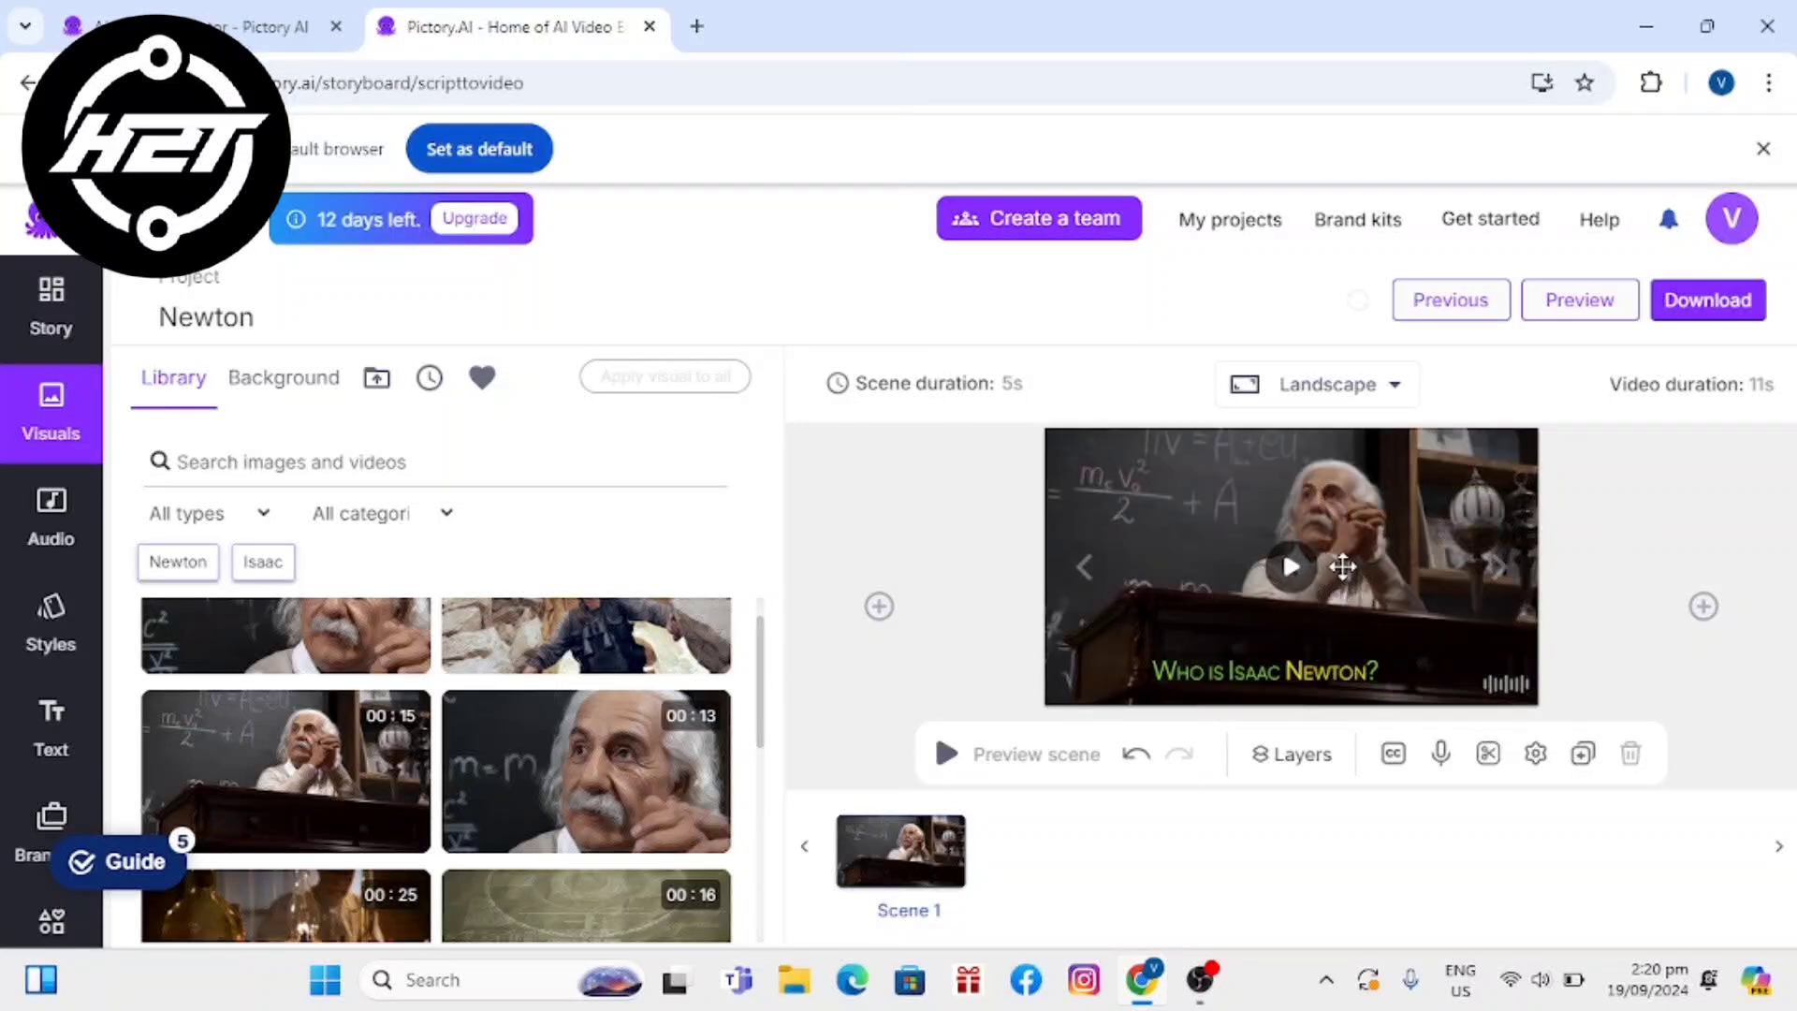
{"action": "left_click", "coordinate": [1293, 566]}
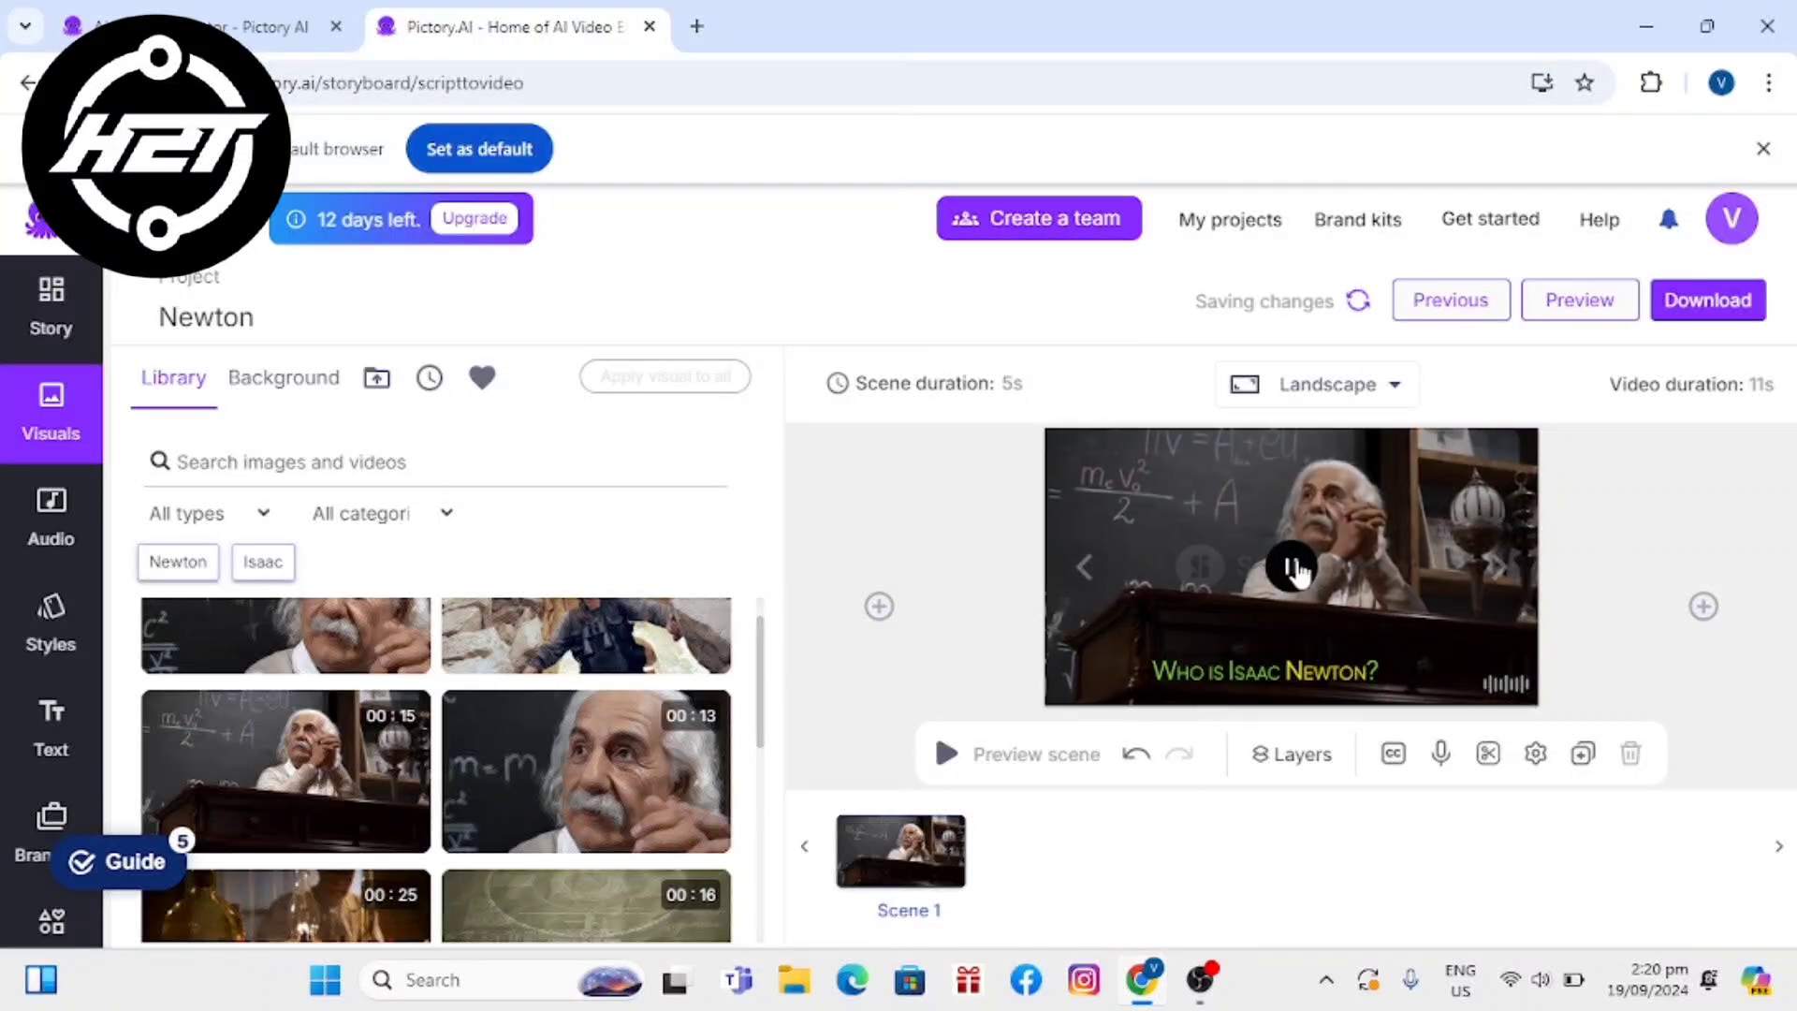